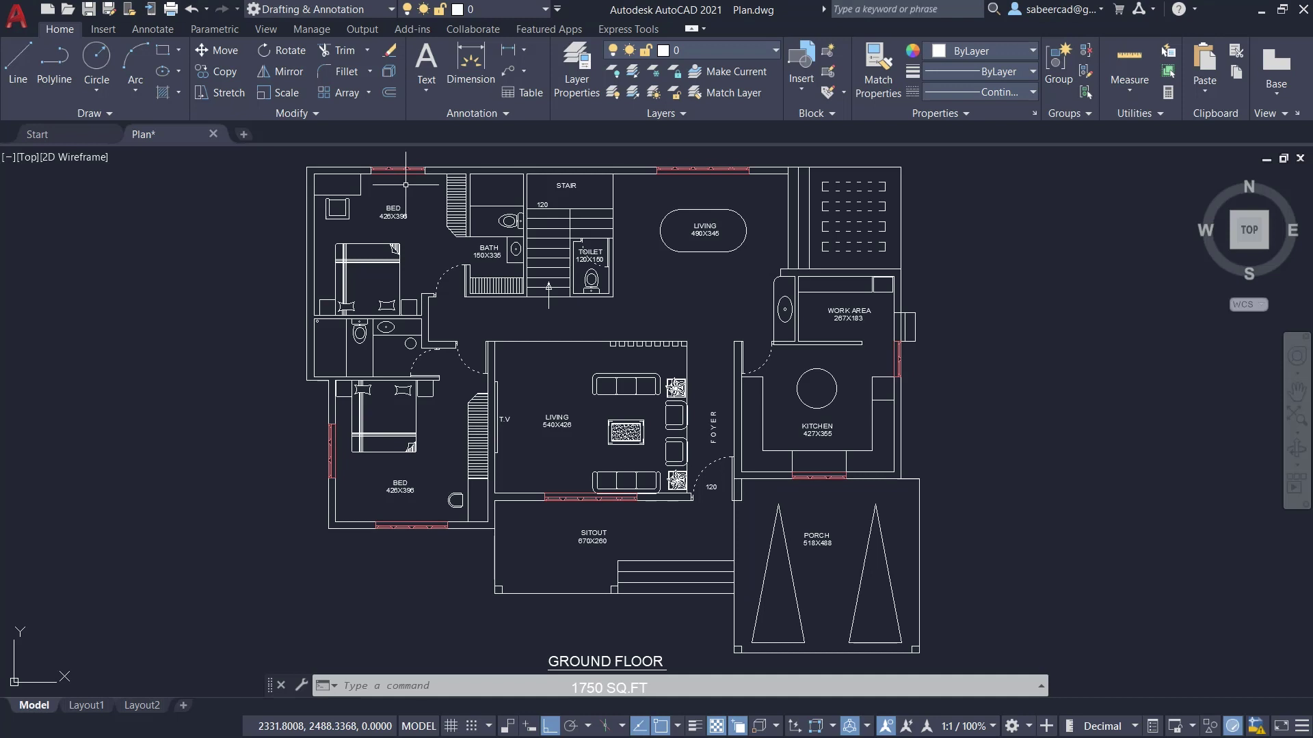
Step: Copy the bedroom's top-wall window, using its midpoint as the base point
scroll(406, 184, "up", 7)
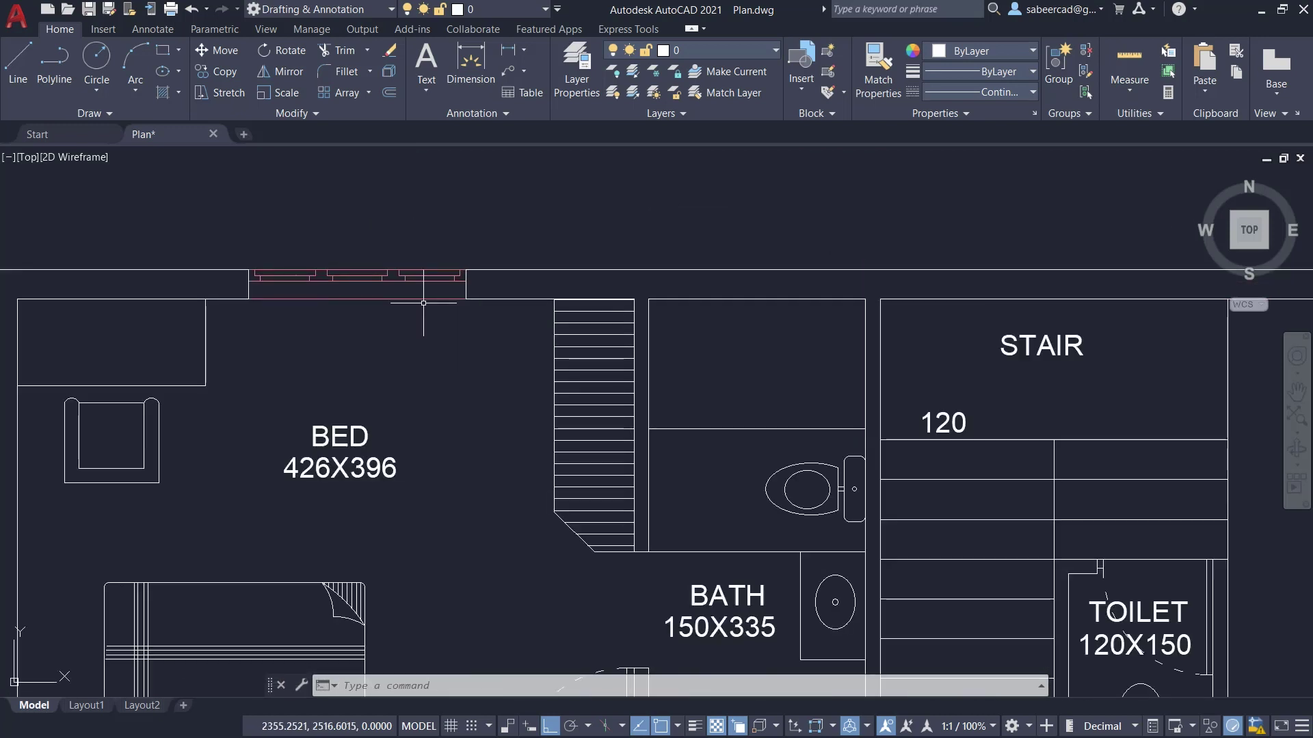
scroll(355, 297, "down", 2)
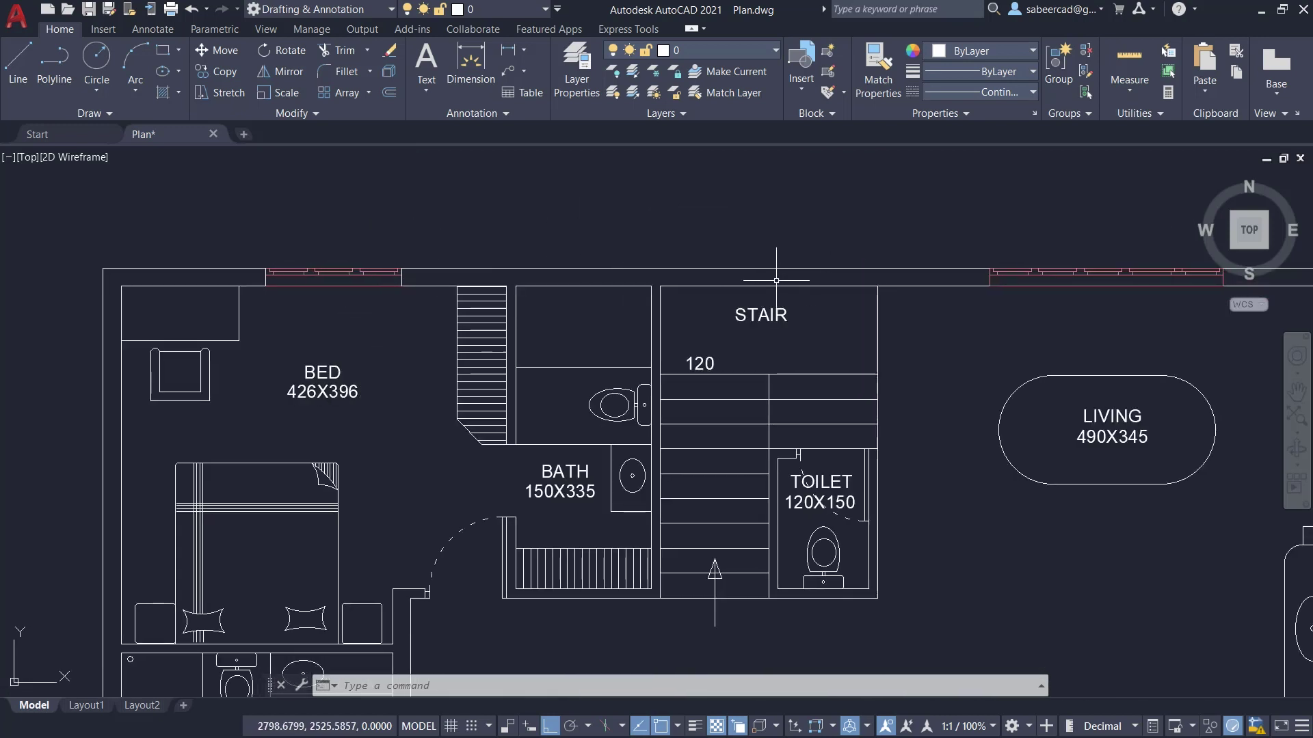
left_click(230, 77)
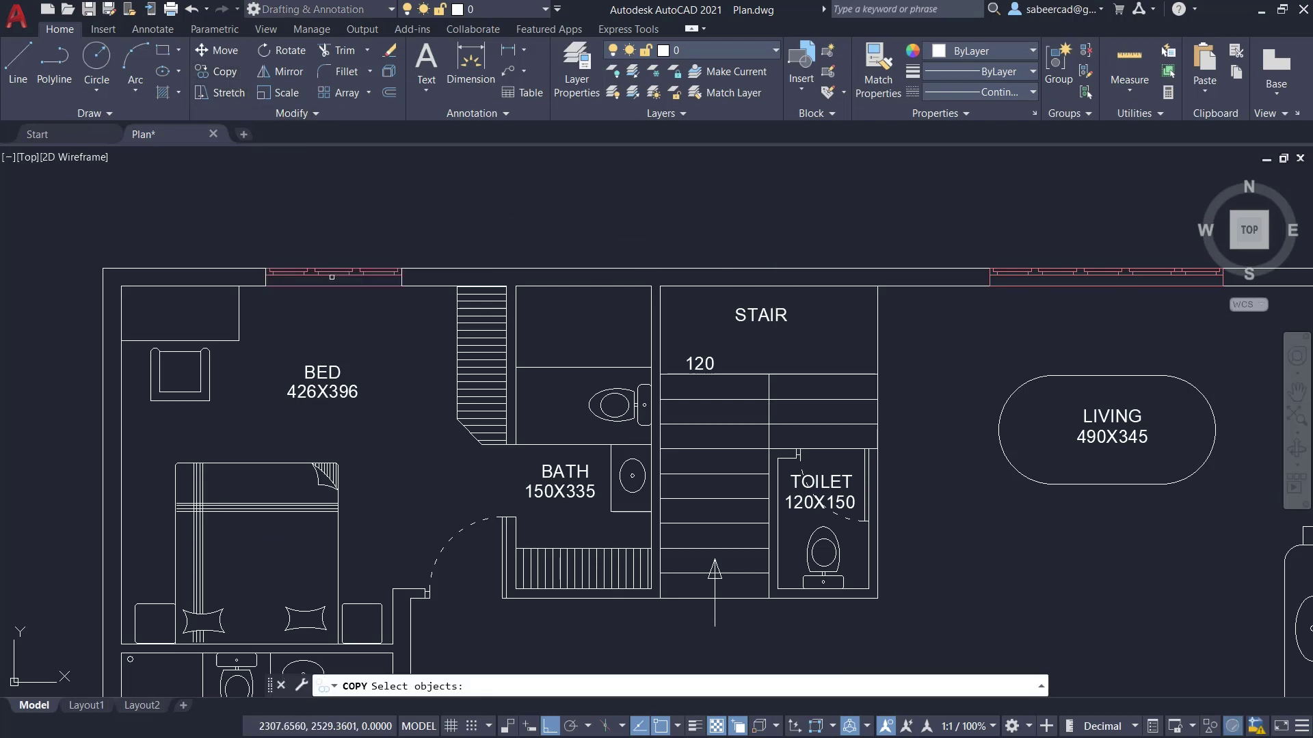
left_click(333, 273)
key("Return")
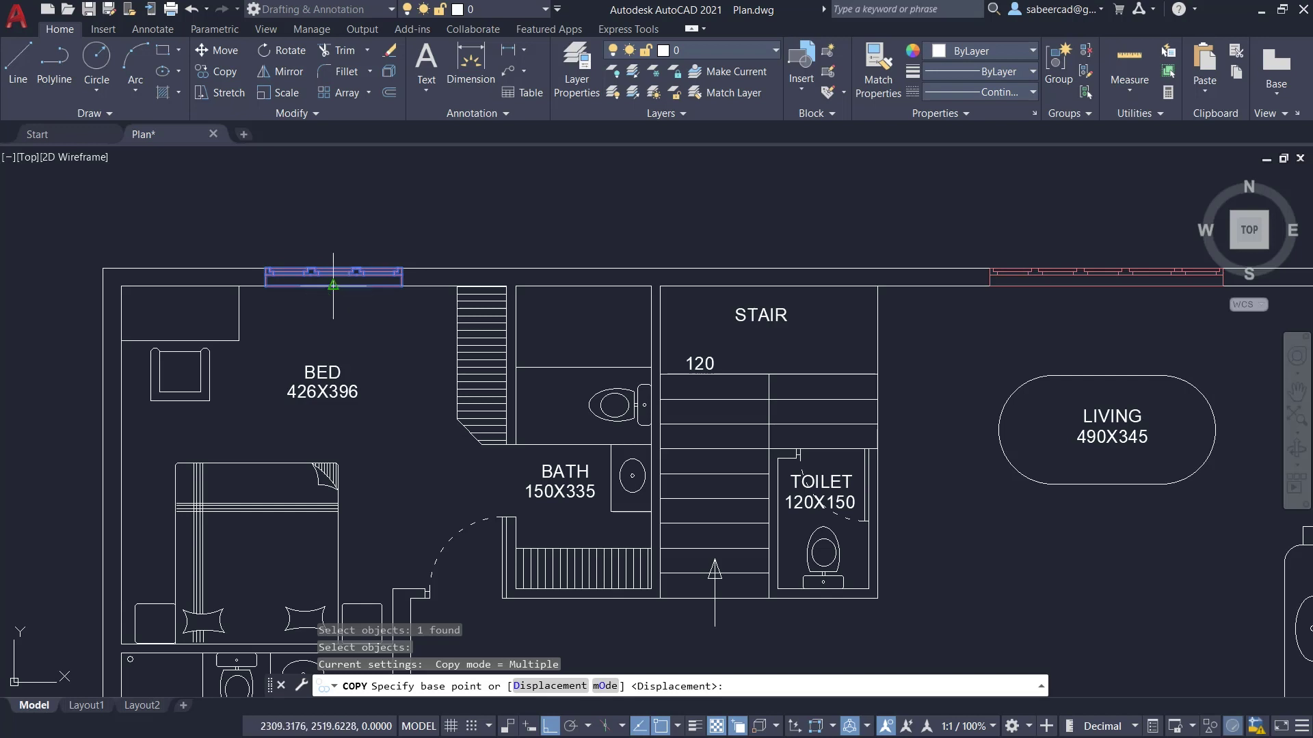
left_click(338, 290)
left_click(659, 286)
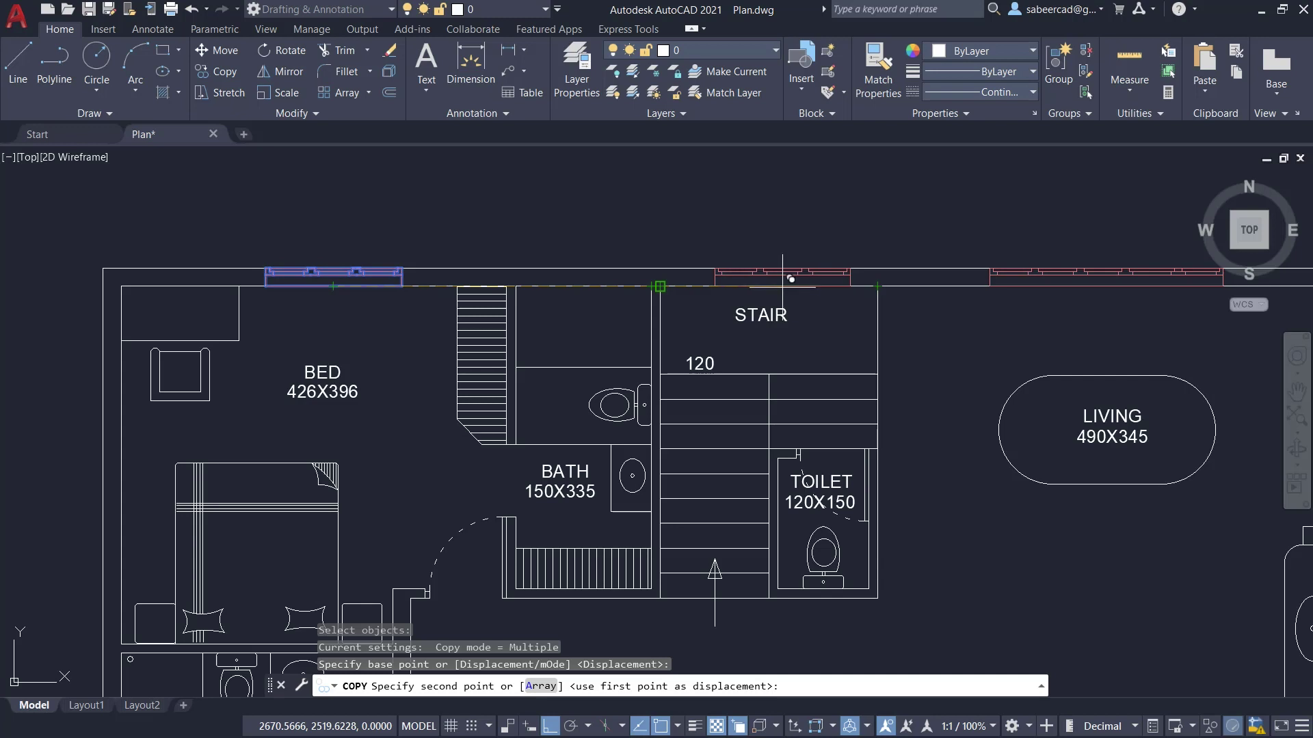
Step: Centre the window copy between the stair wall's left and right corners with mid-between-points snap
right_click(783, 278, "shift")
left_click(804, 198)
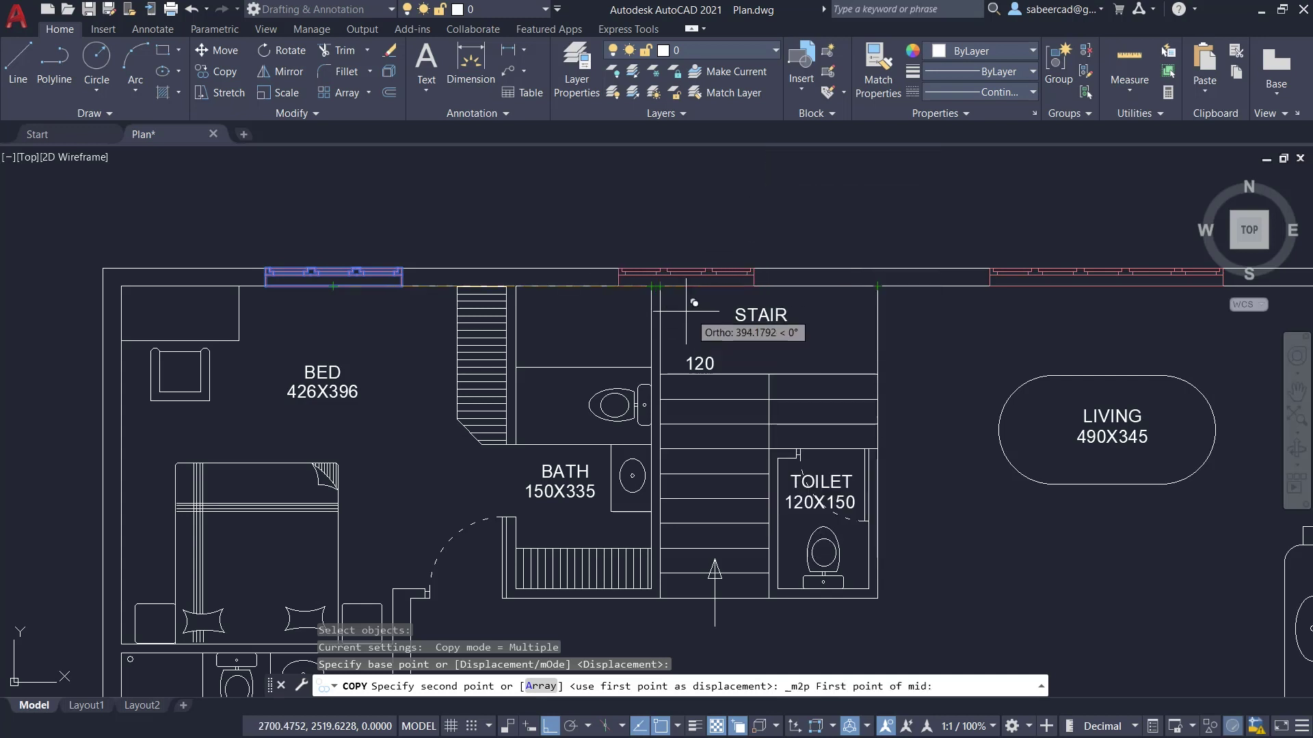
left_click(655, 286)
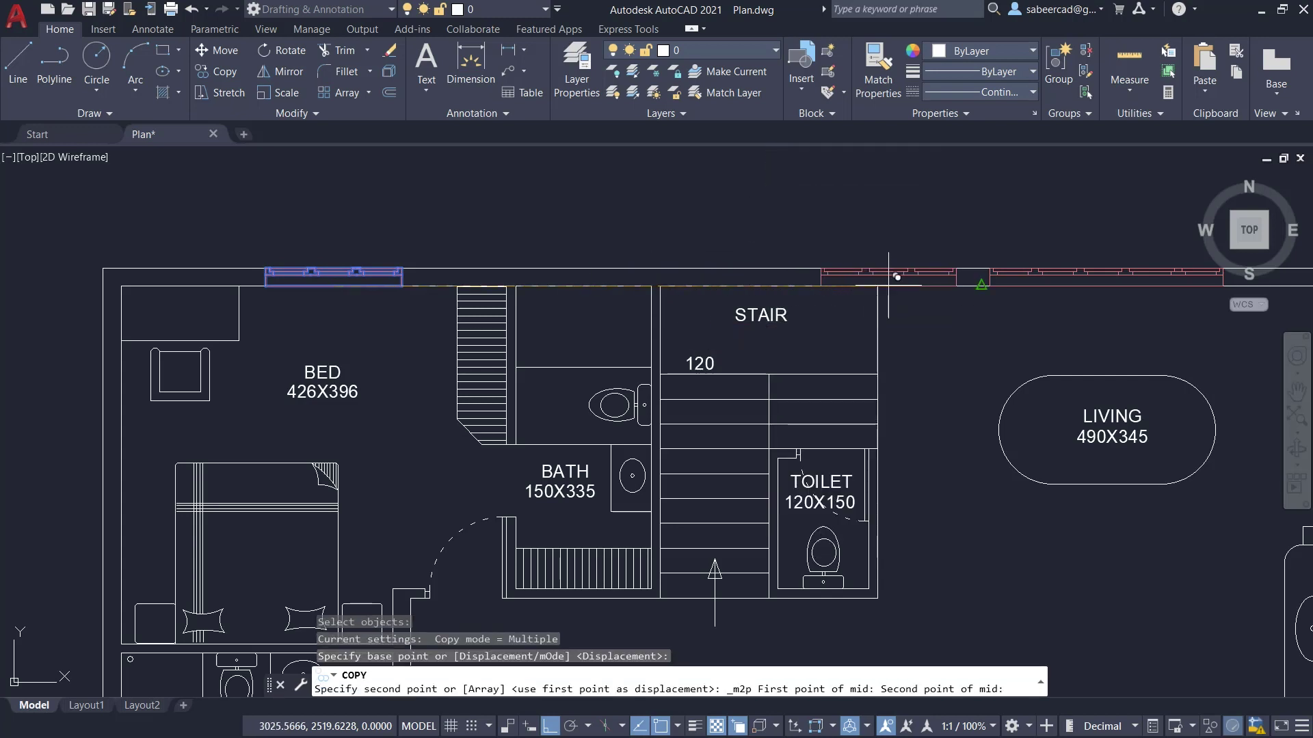
left_click(877, 286)
key("Escape")
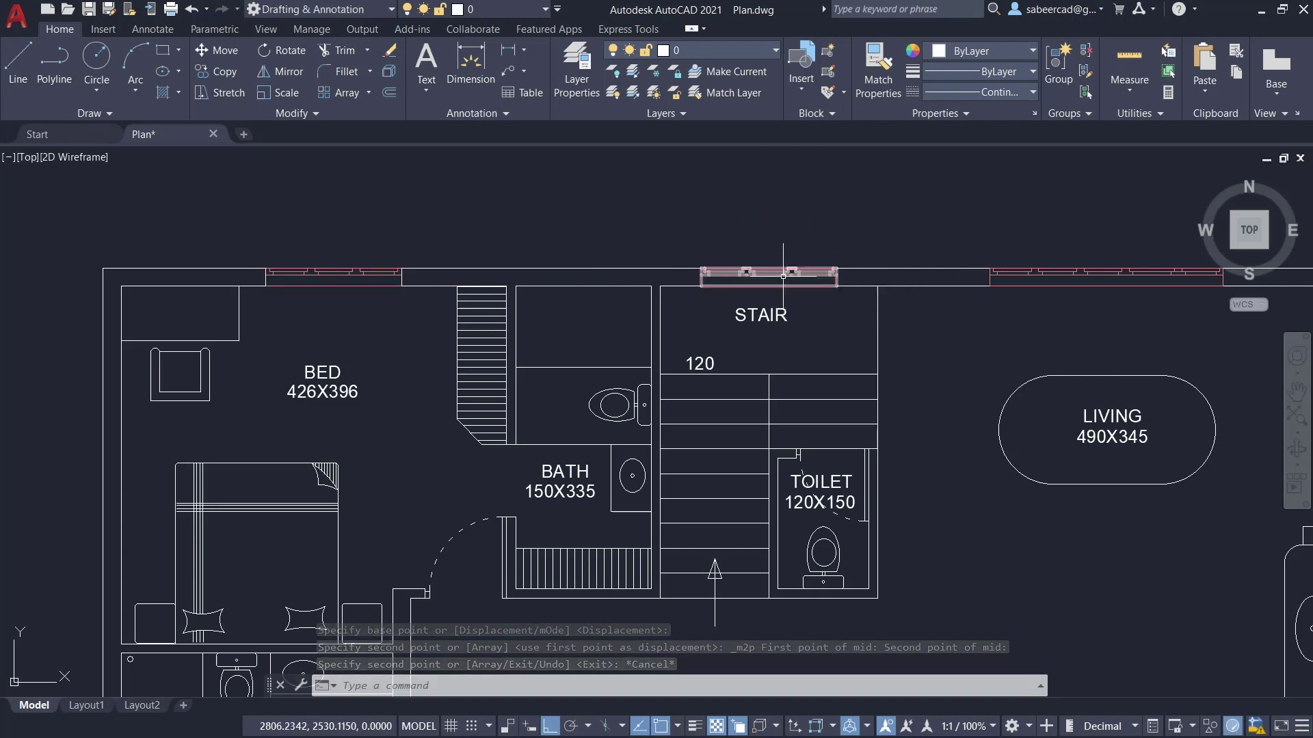
Step: Erase the window copy above the stair with E
left_click(788, 276)
type("e")
key("Return")
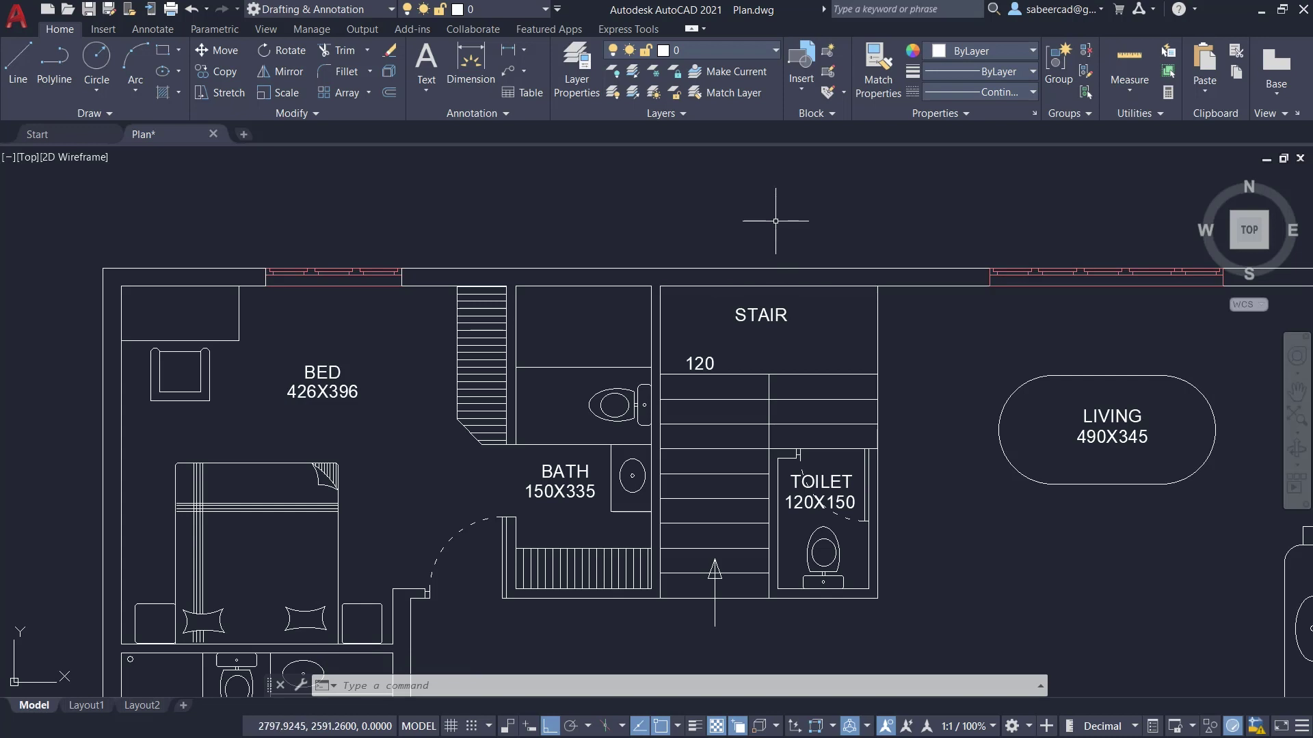
Step: Start a line at the stair's top wall, placing its first point
scroll(776, 221, "up", 2)
type("l")
key("Return")
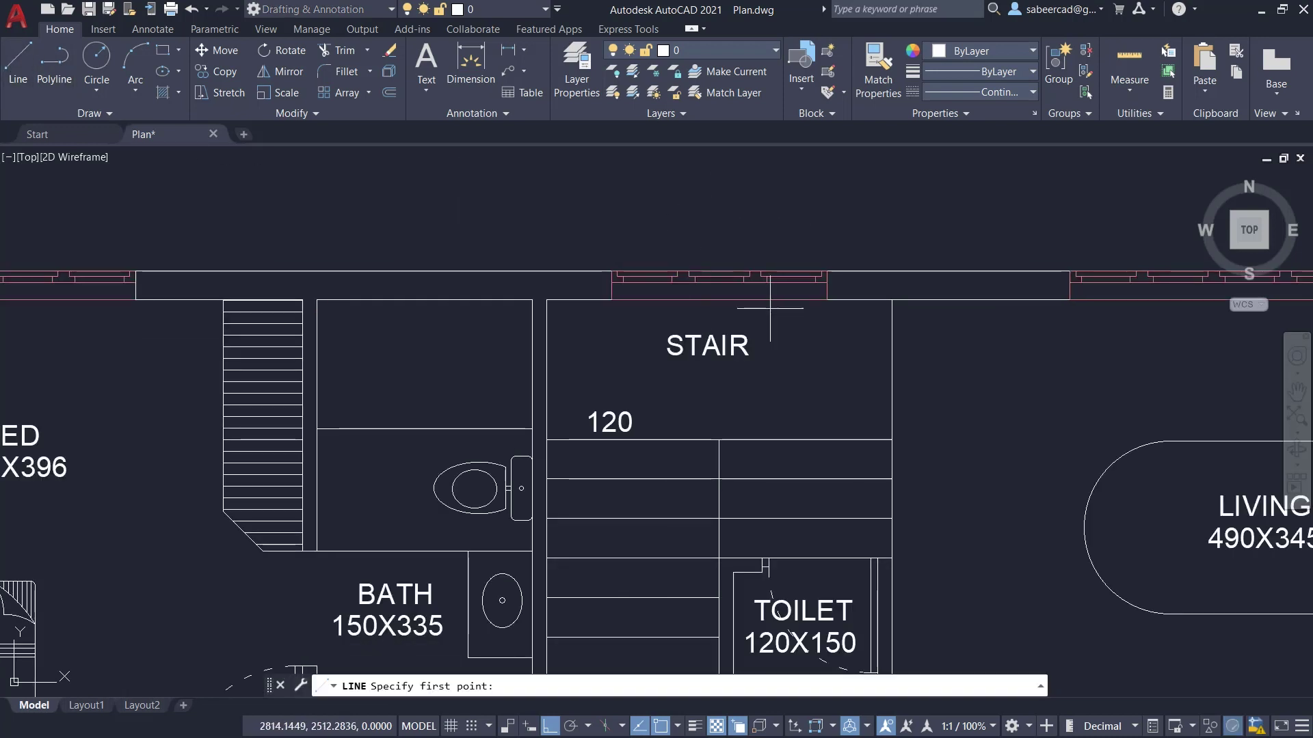
left_click(829, 279)
Step: Trim the wall lines across the stair window opening, then OOPS the erased window back
left_click(339, 50)
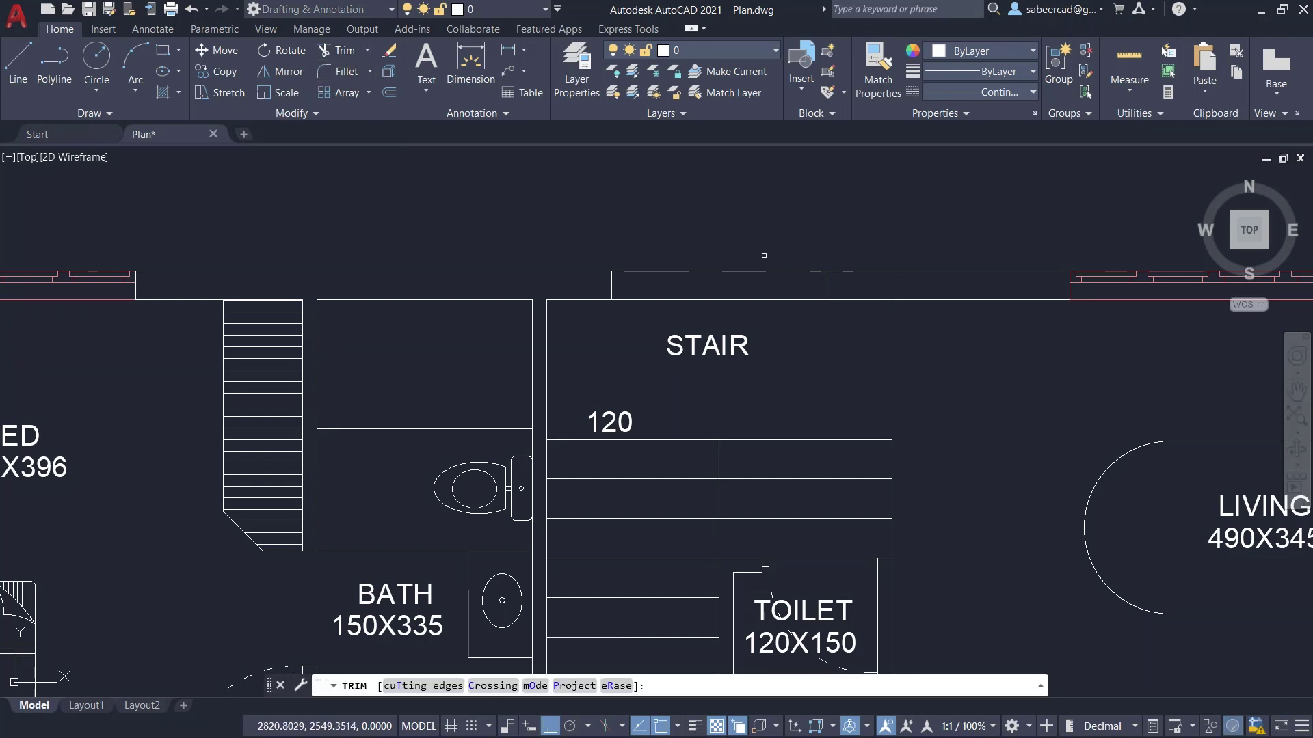
left_click_drag(764, 255, 777, 327)
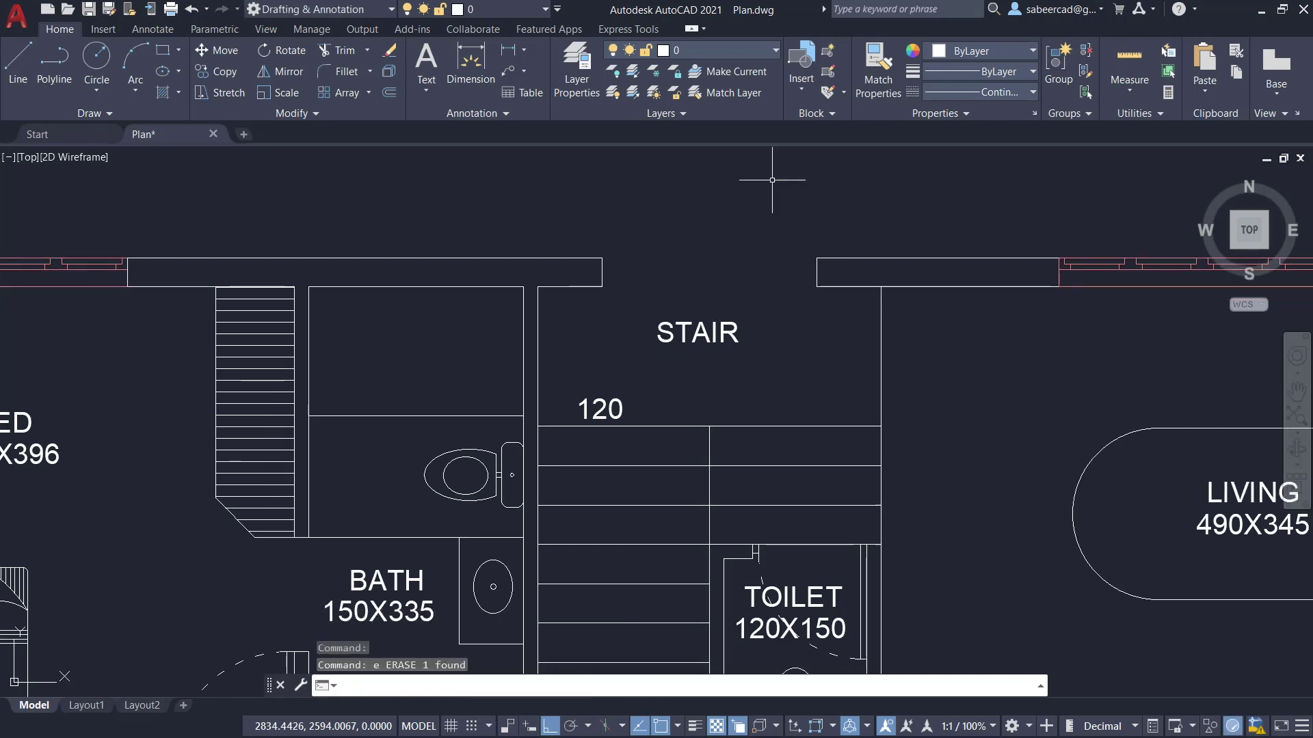
type("oops")
key("Return")
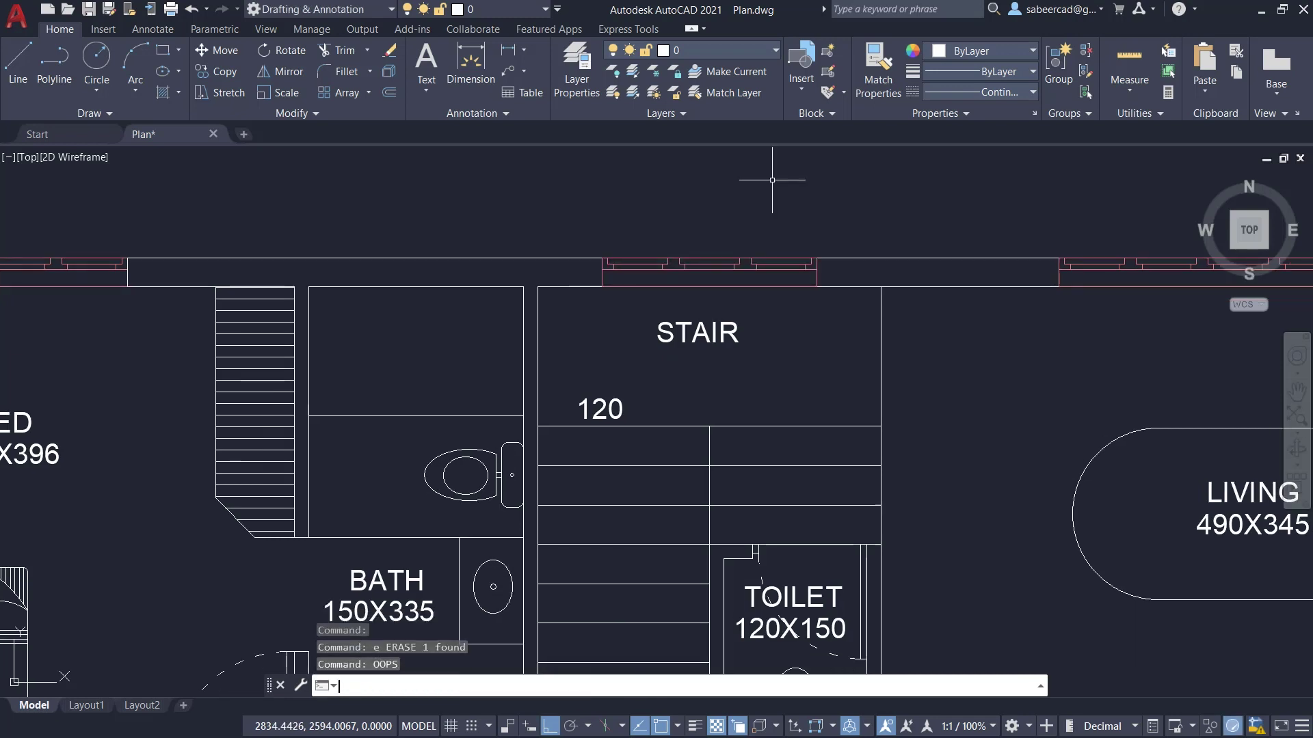
scroll(781, 197, "down", 2)
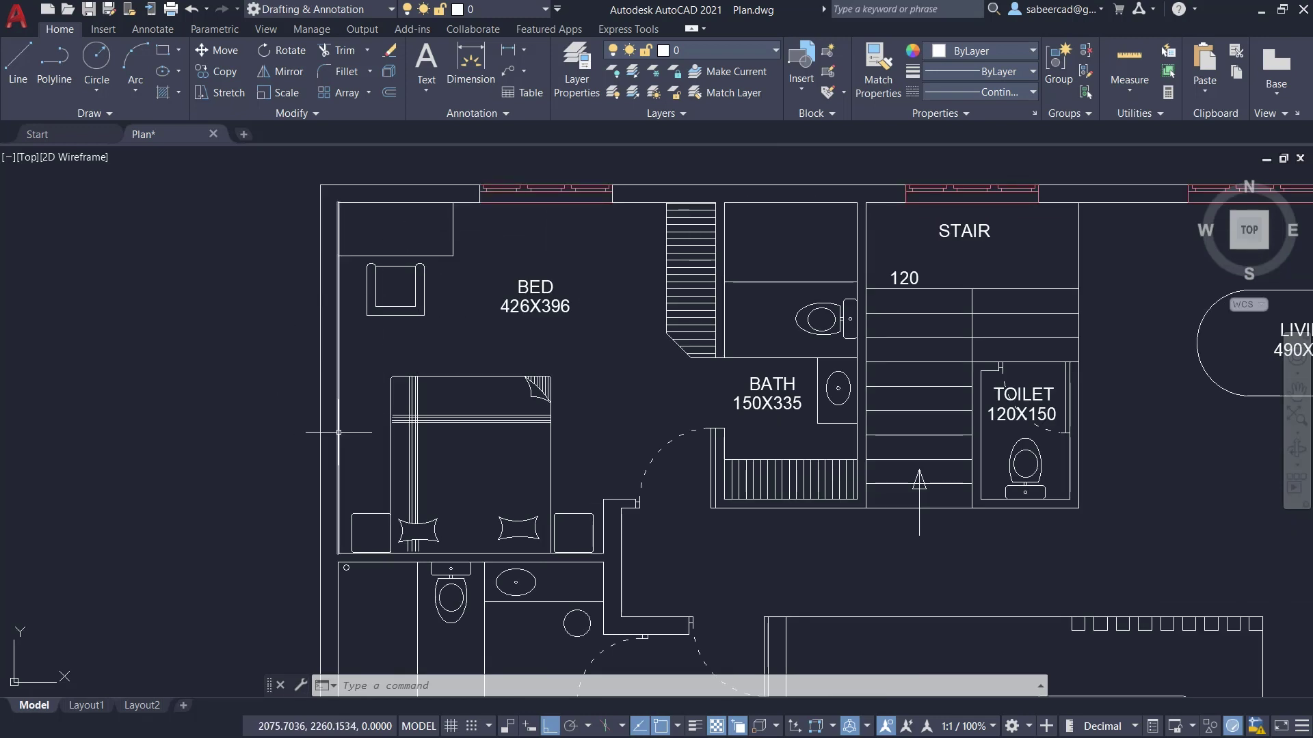
Step: Copy the bedroom's top-wall window from its midpoint to beside the bedroom's left wall
left_click(217, 71)
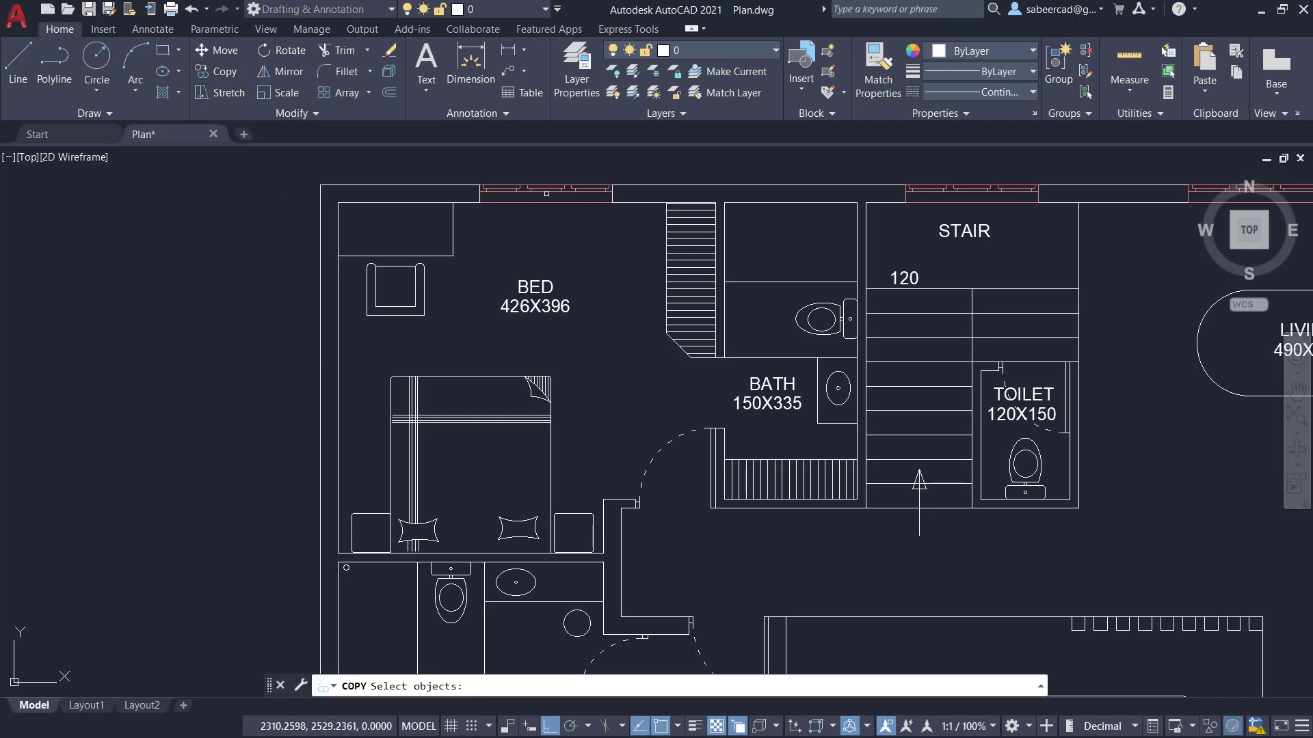
left_click(546, 194)
key("Return")
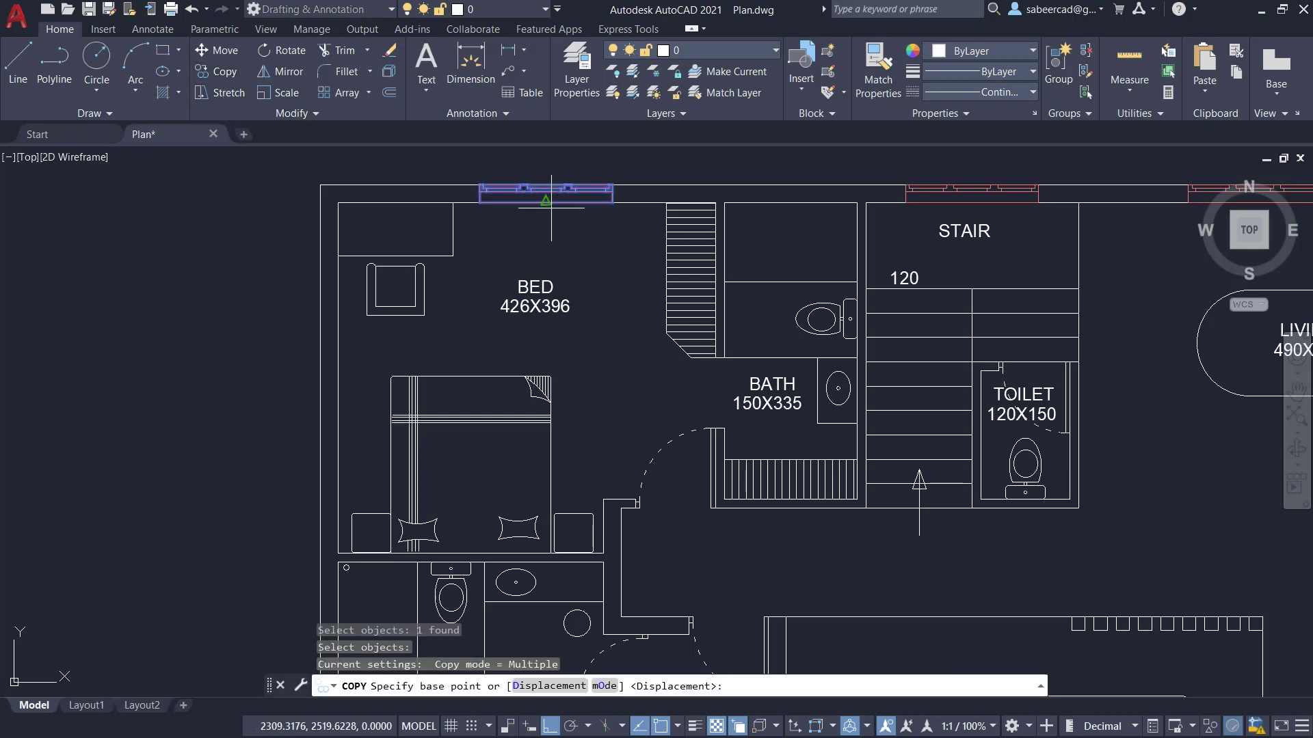
left_click(551, 208)
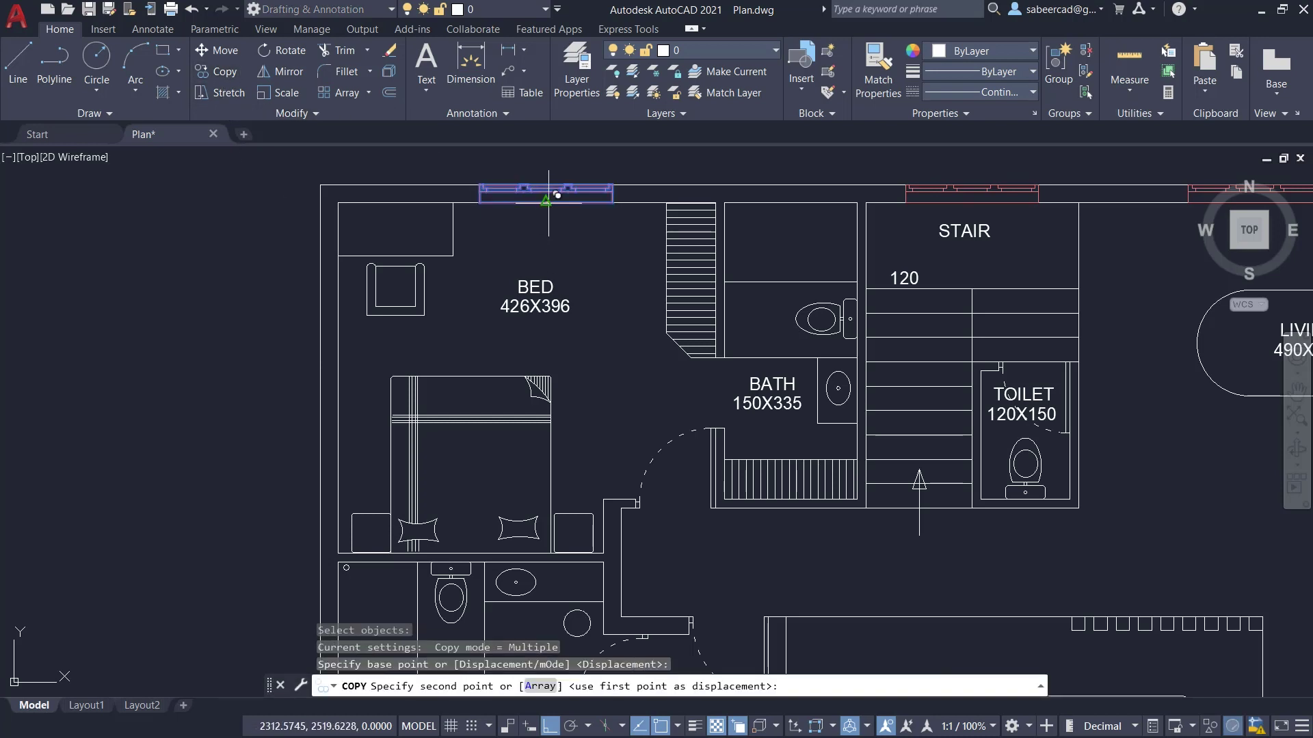
left_click(338, 375)
key("Return")
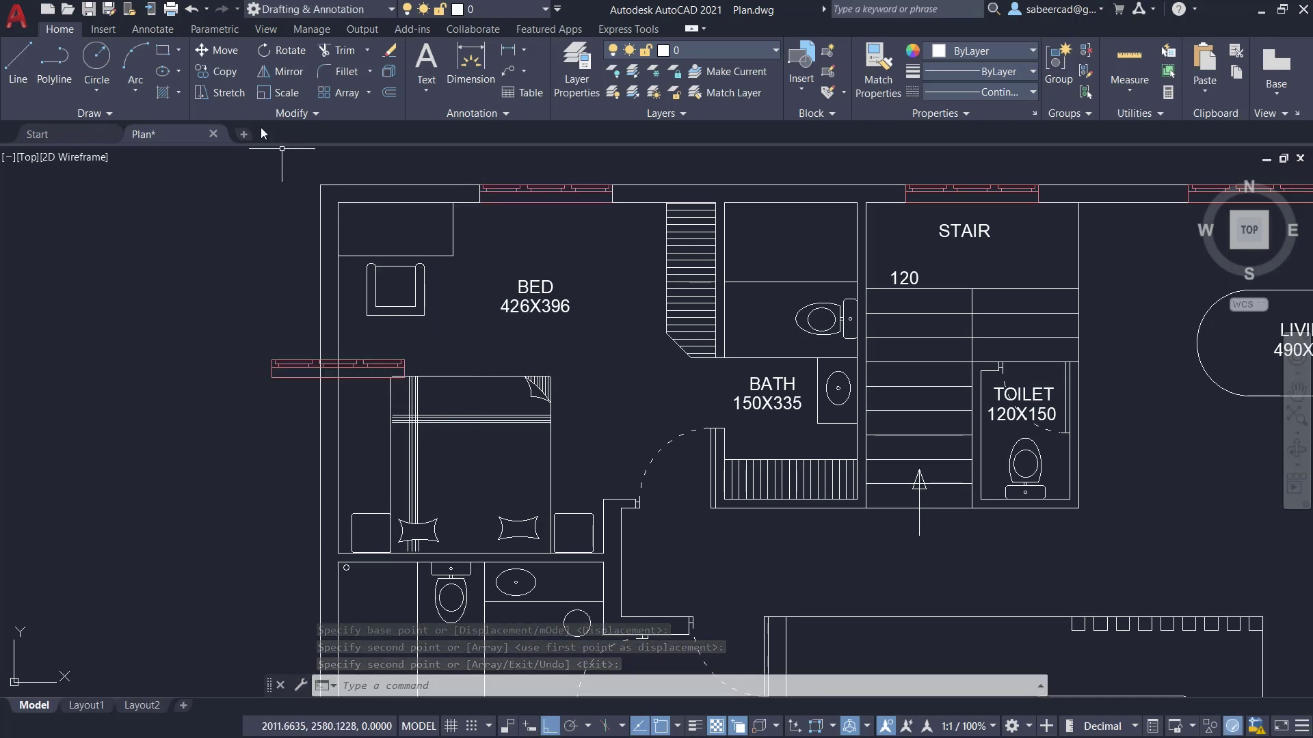
Step: Rotate the copied window 90° about its midpoint to sit upright in the left wall
left_click(281, 50)
left_click(345, 373)
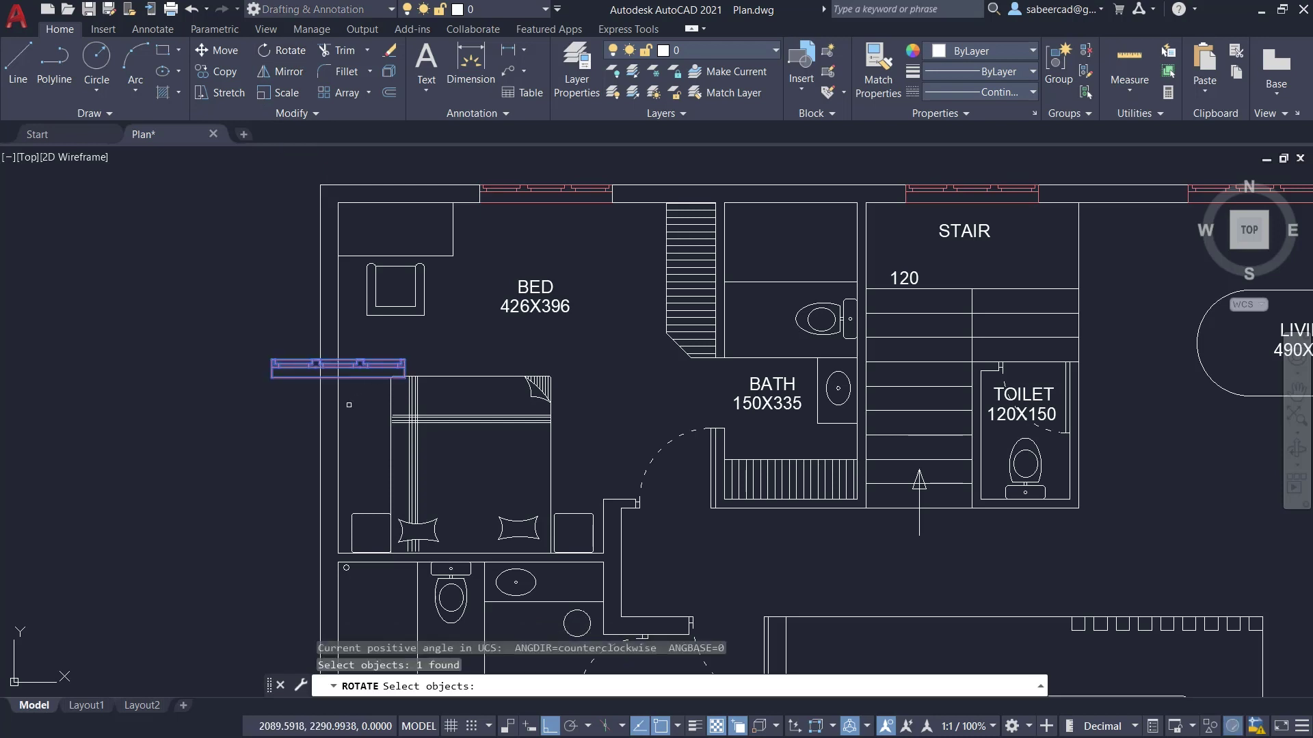
key("Return")
left_click(338, 376)
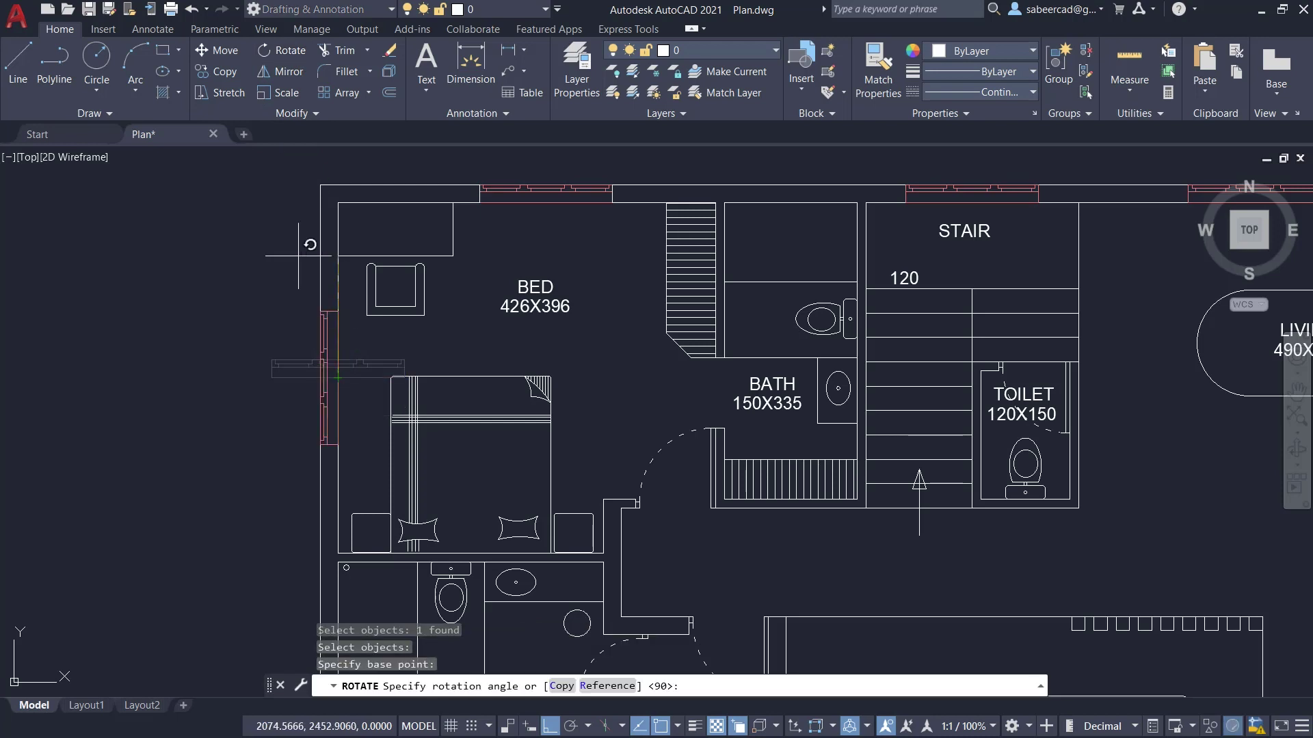
left_click(281, 240)
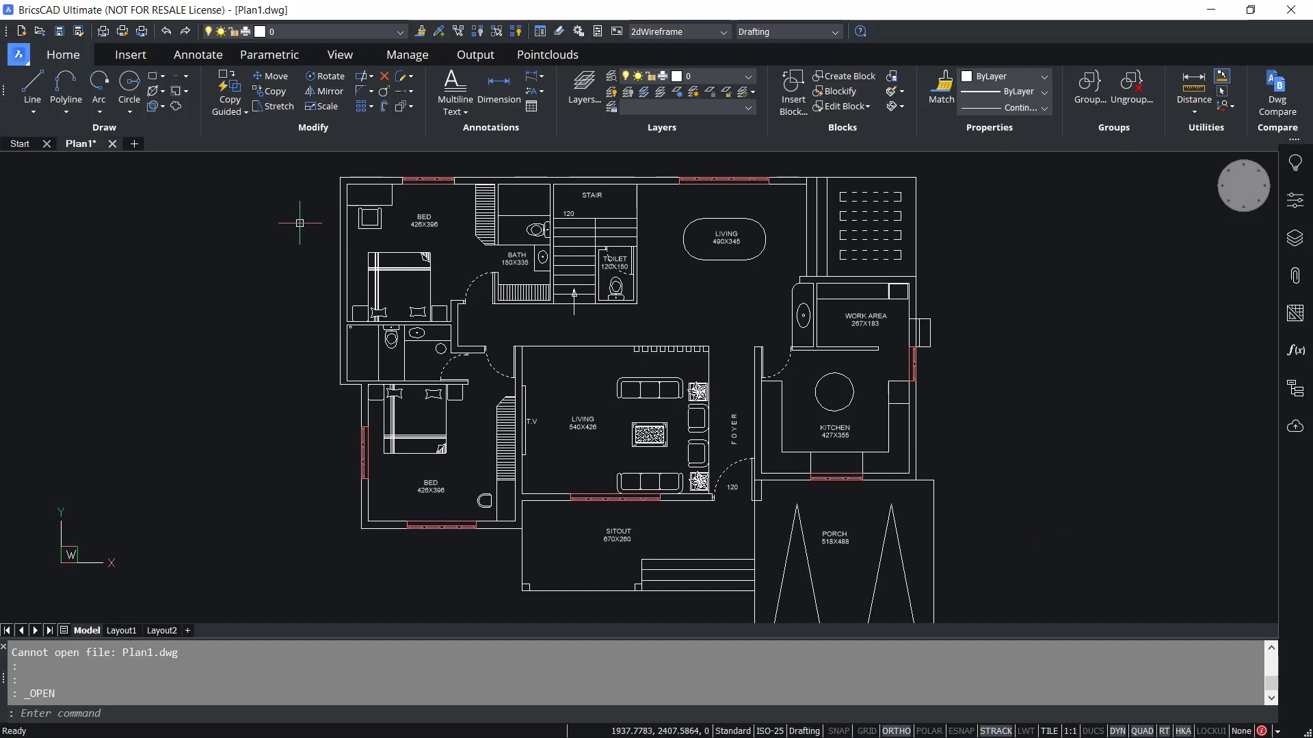
Step: Zoom into the bedroom and stair area of Plan1.dwg in BricsCAD
scroll(479, 383, "up", 1)
scroll(461, 275, "up", 1)
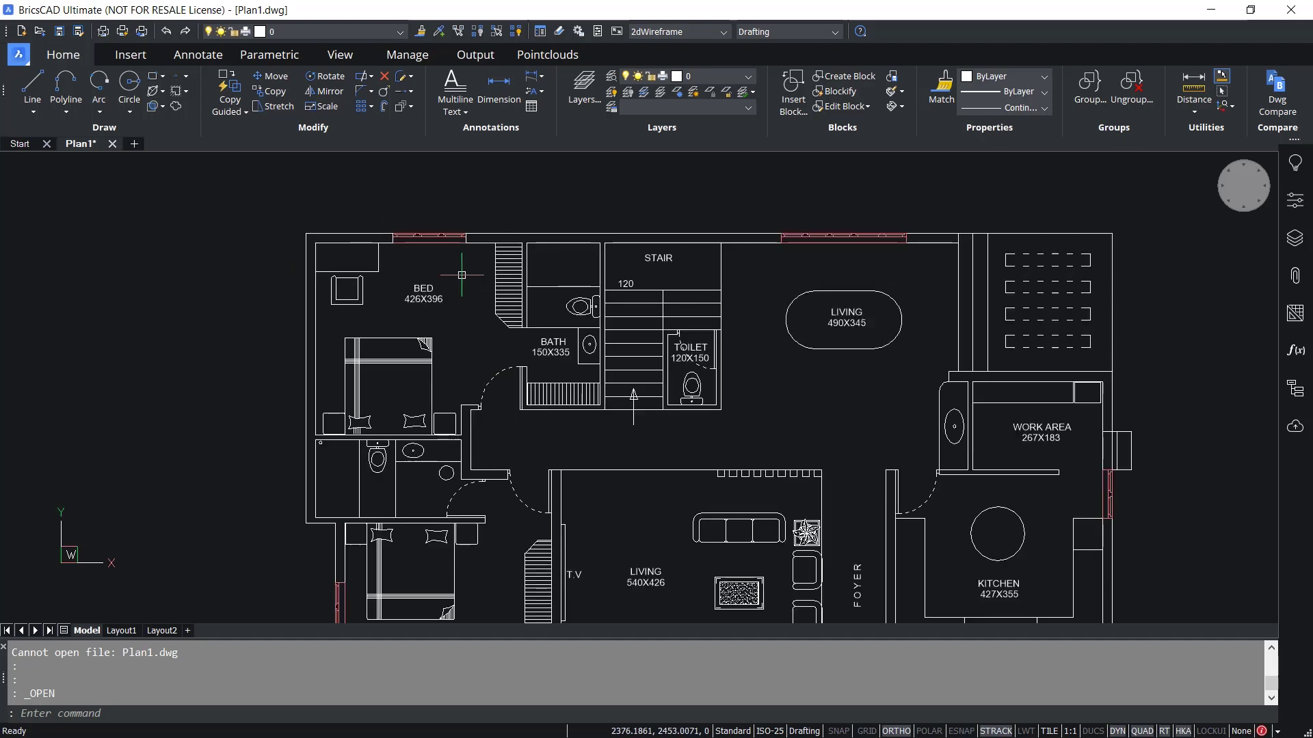
scroll(461, 275, "up", 1)
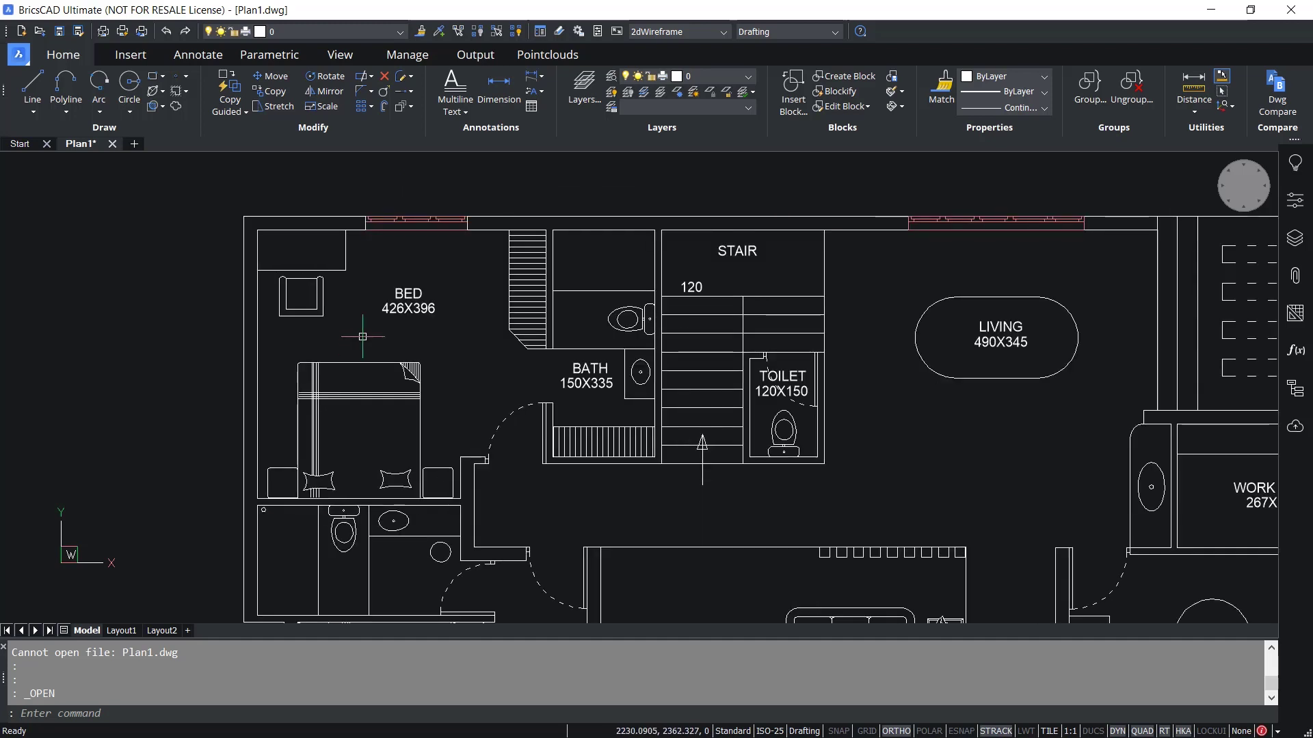
Step: Start Copy Guided and window-select the bedroom's top-wall window for copying
left_click(231, 110)
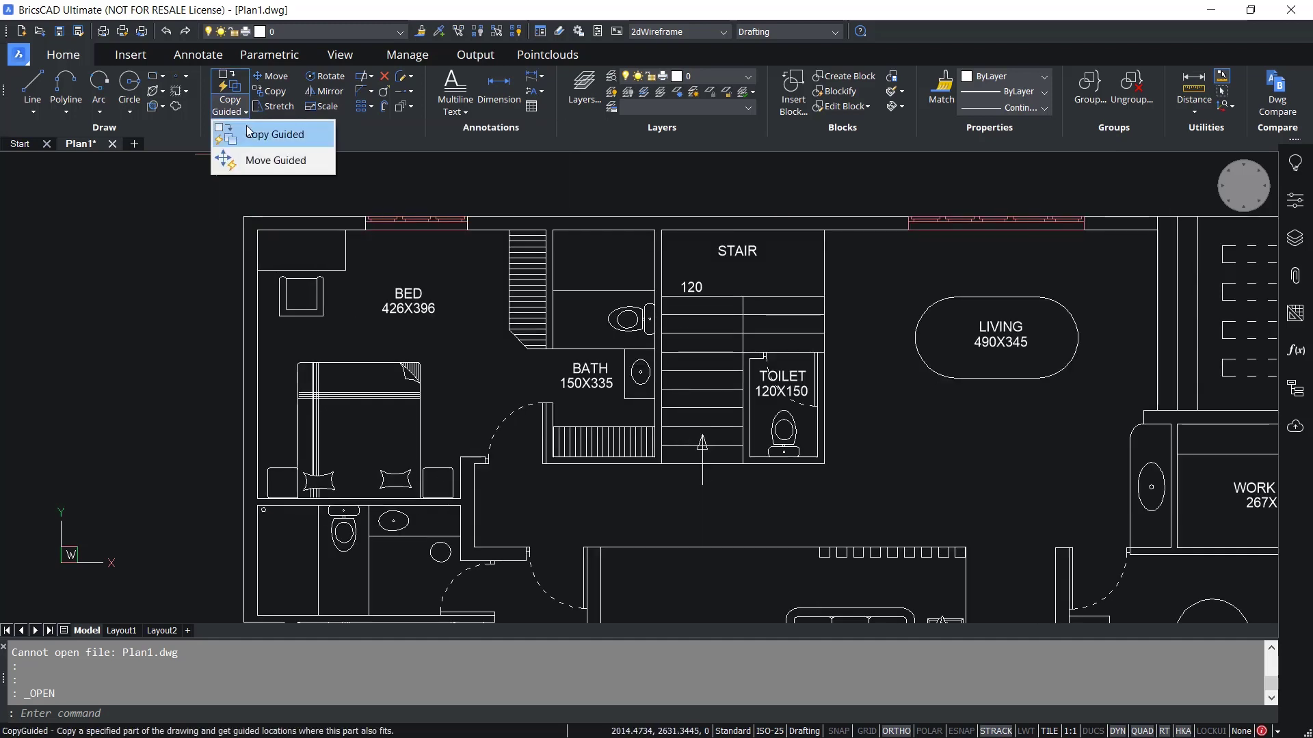
left_click(274, 132)
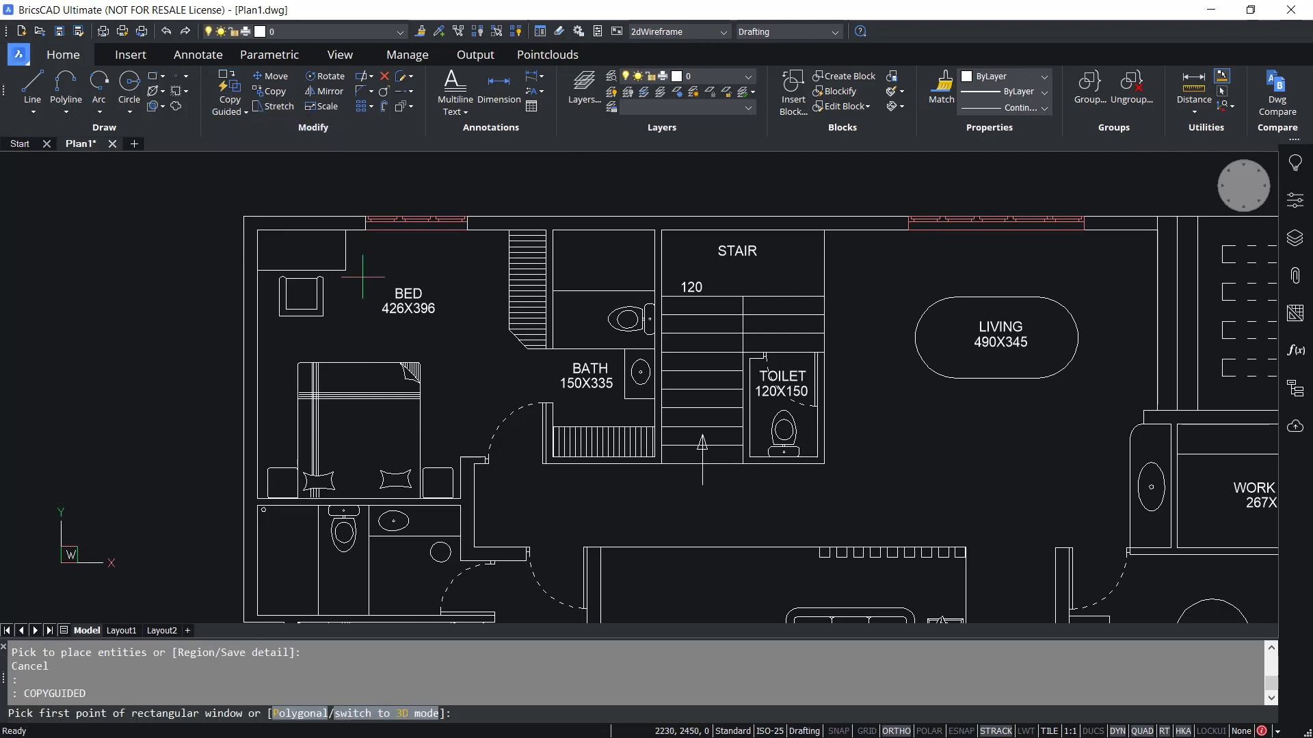
left_click(356, 199)
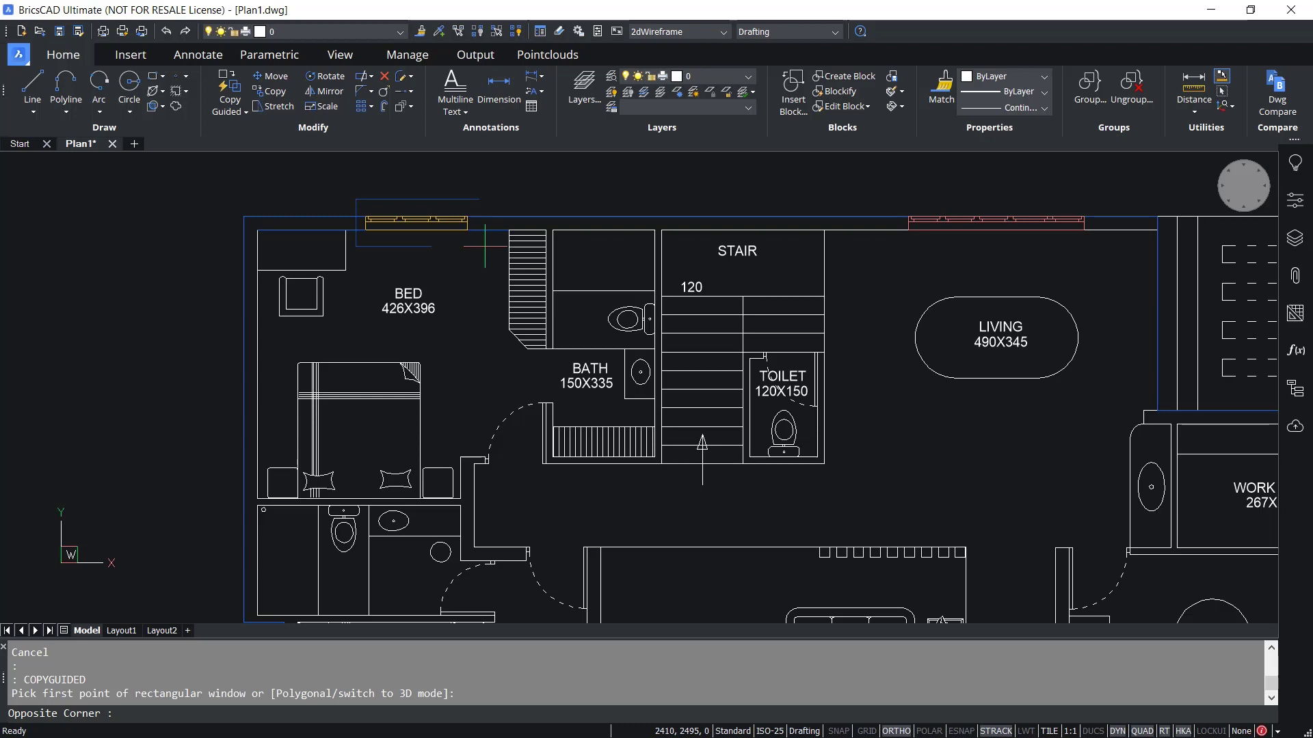
left_click(485, 247)
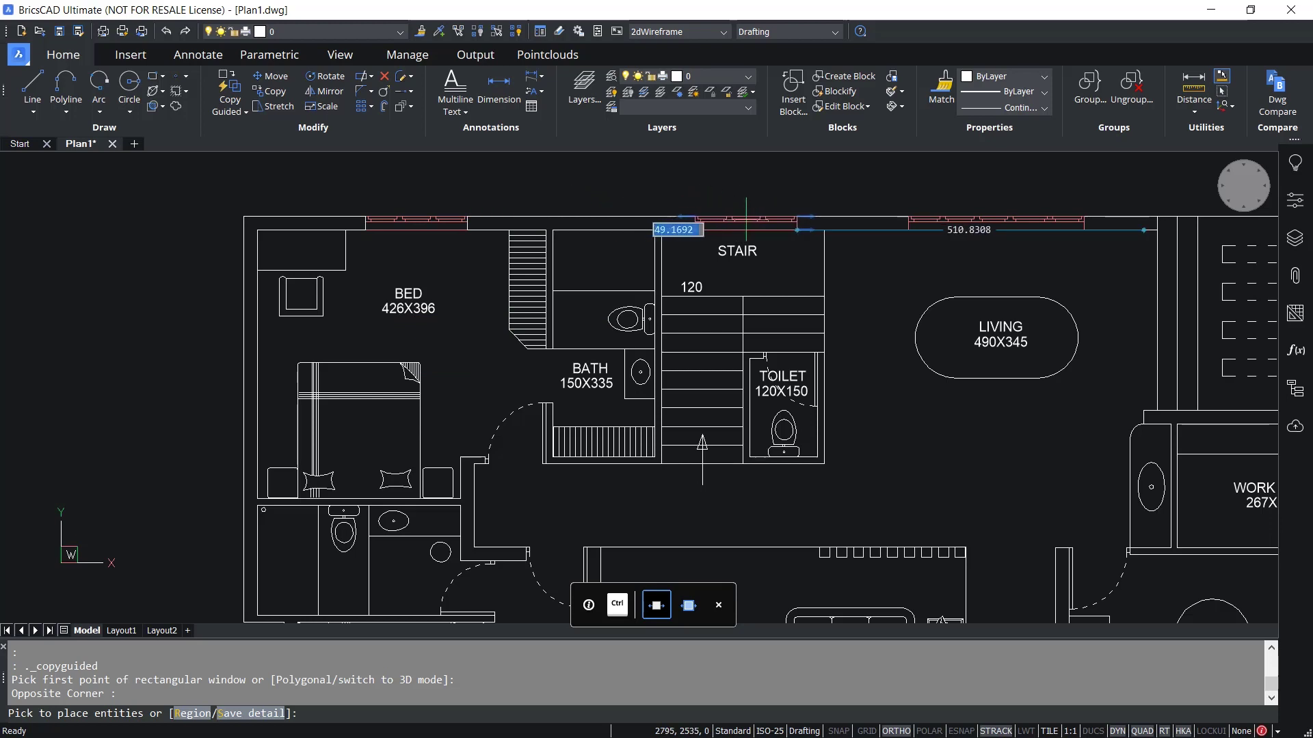
Step: Shift the guided copy 10 units, end Copy Guided, and erase the window above the stair
key("Tab")
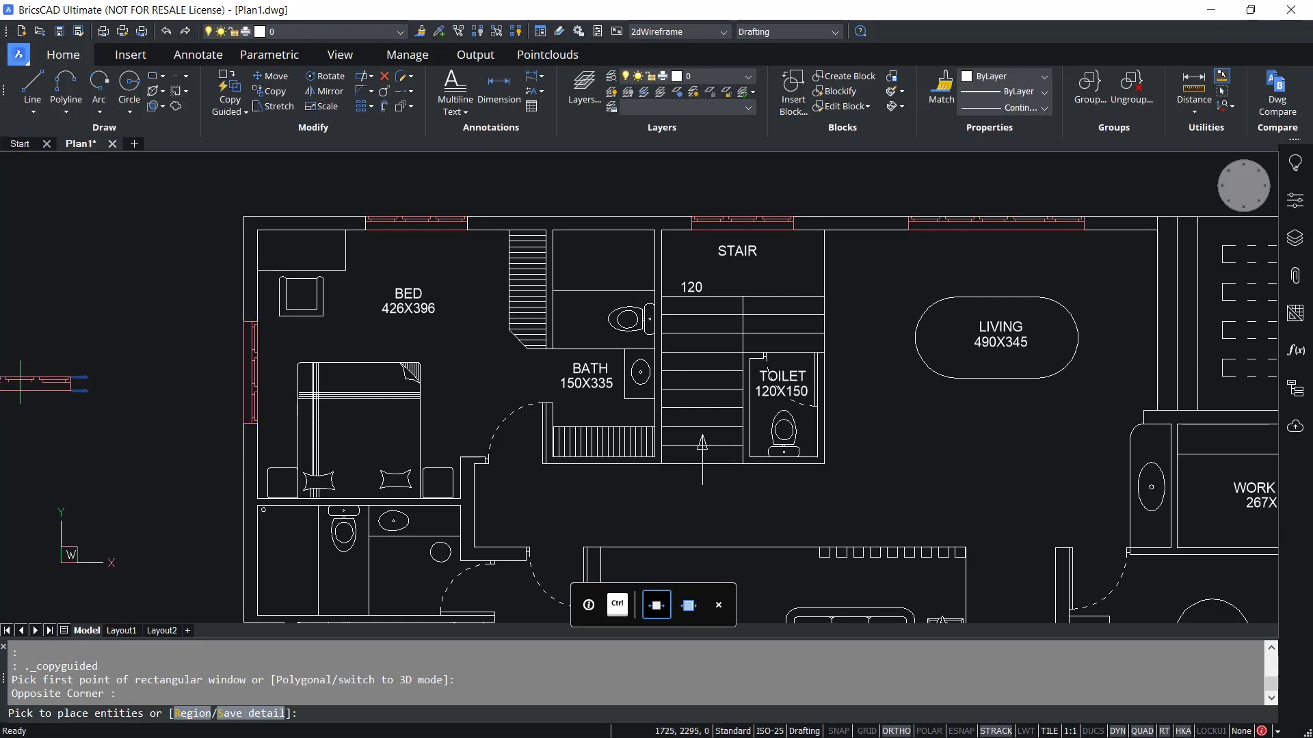
key("Escape")
type("e")
key("Return")
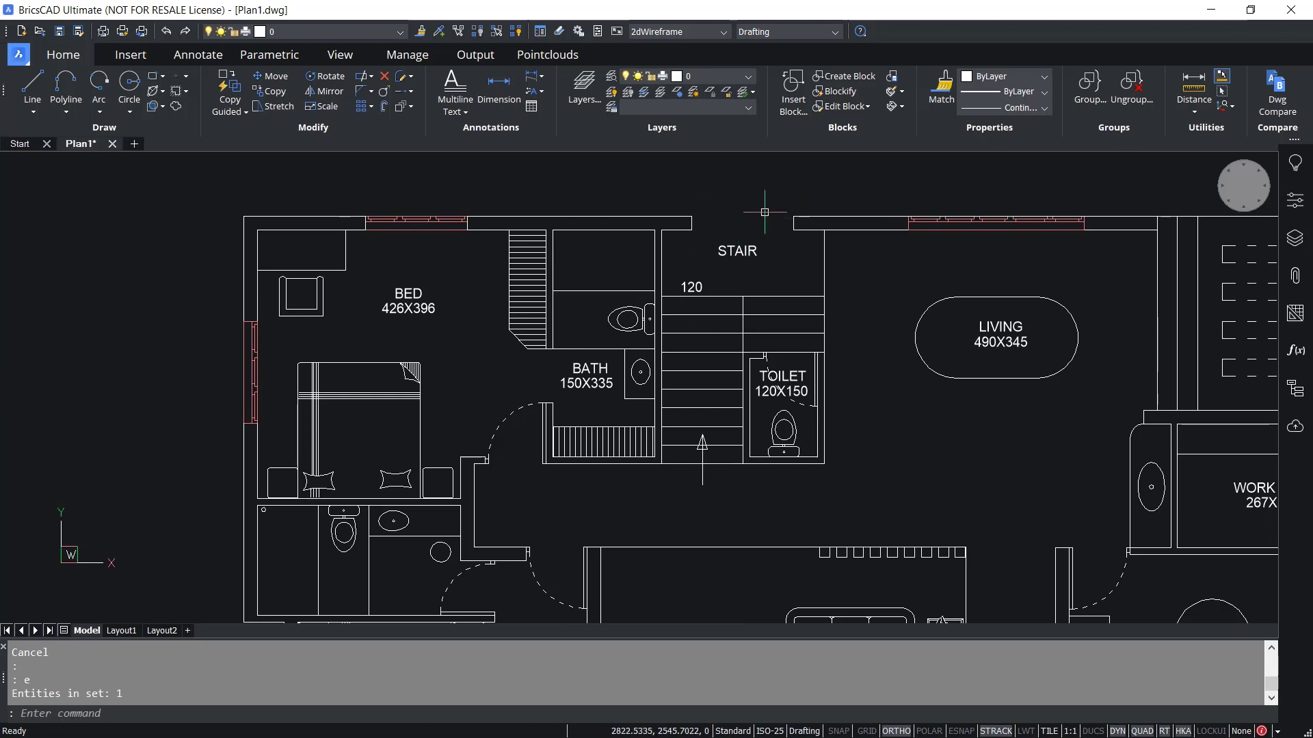
Step: Select the window in the bedroom's left wall and delete it
left_click(251, 373)
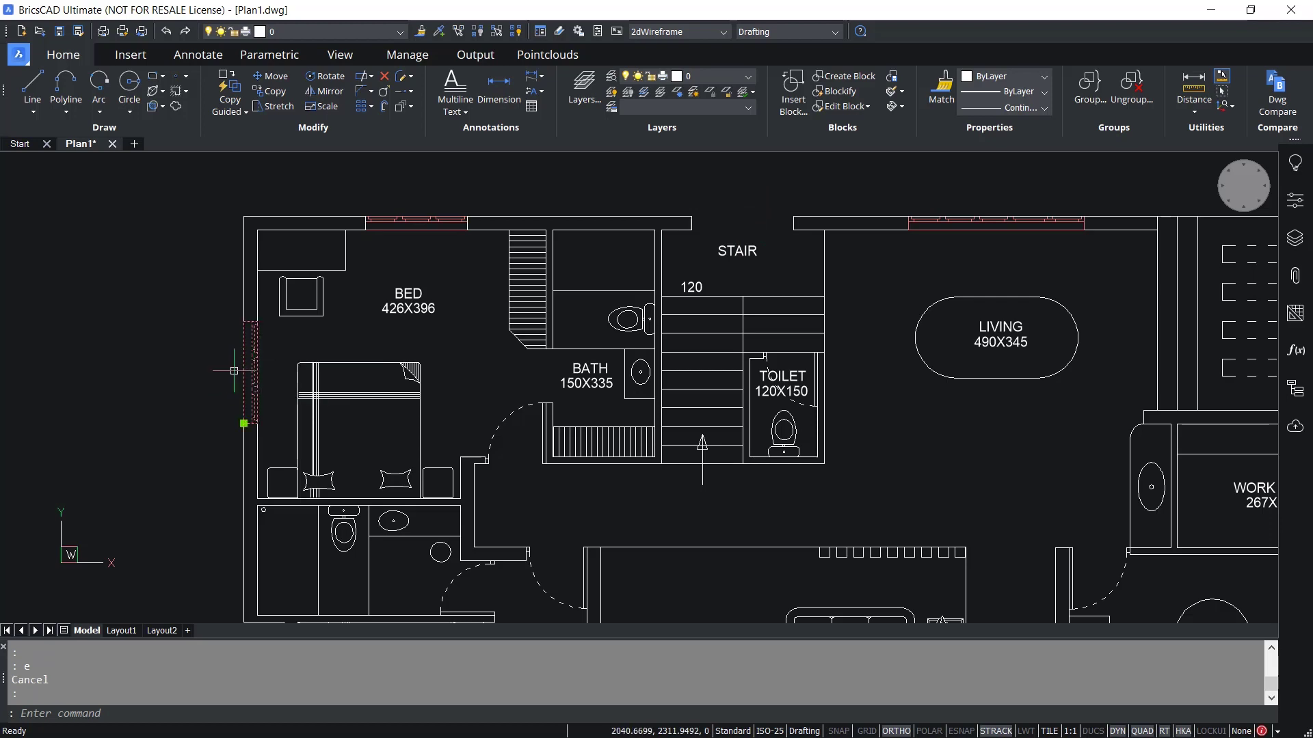
key("Delete")
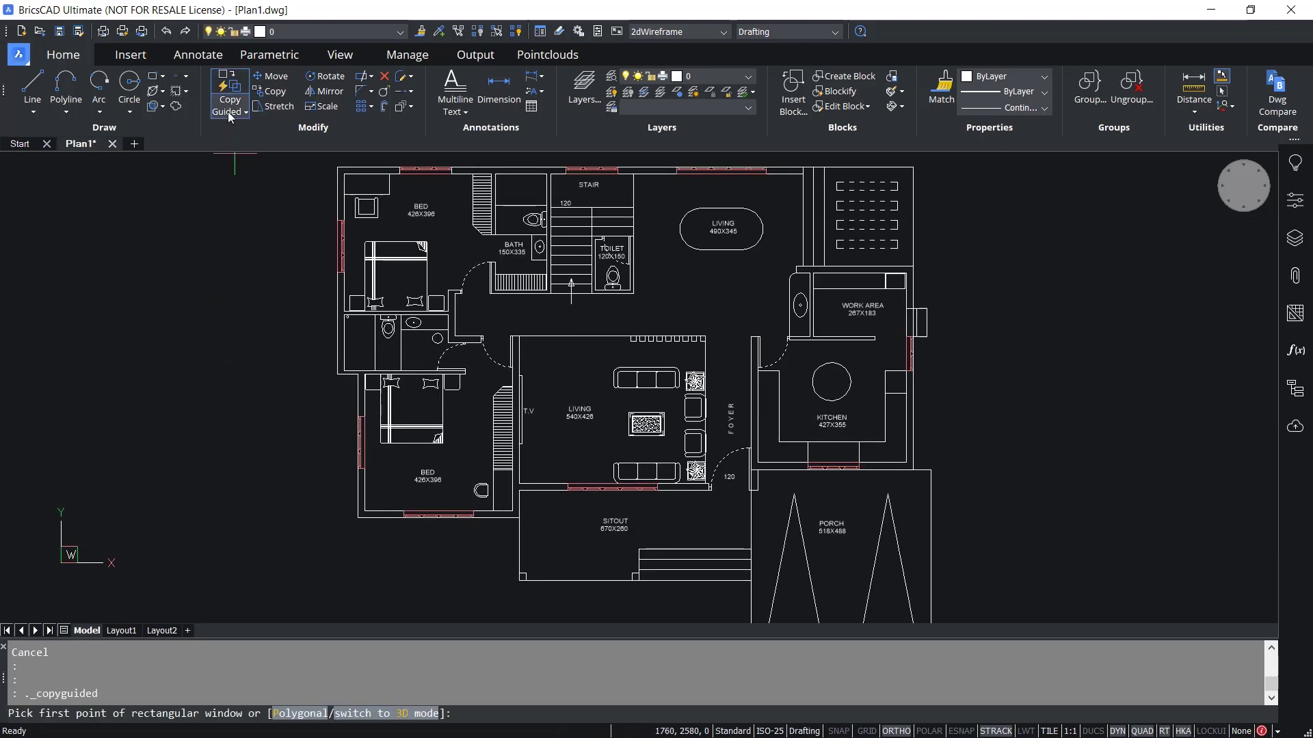
Step: Start Copy Guided again and window-select the bedroom chair
left_click(232, 109)
left_click(274, 135)
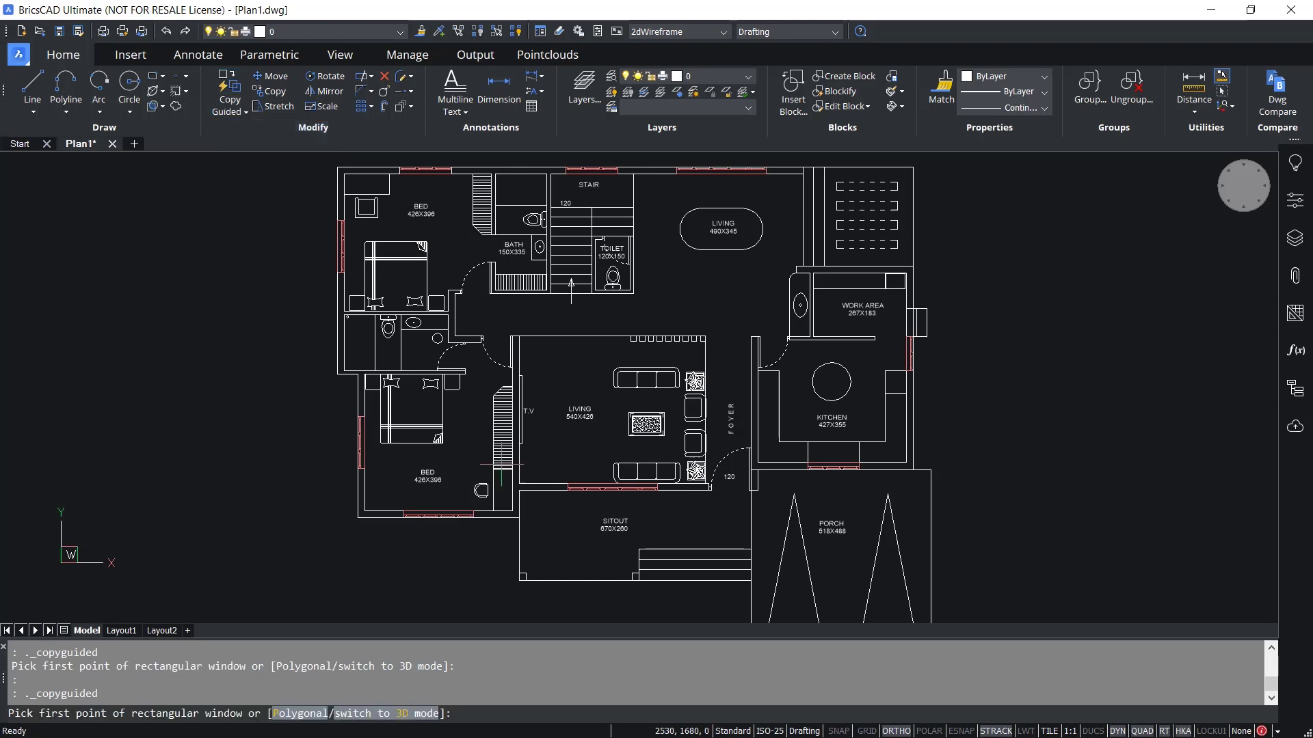
scroll(502, 495, "up", 4)
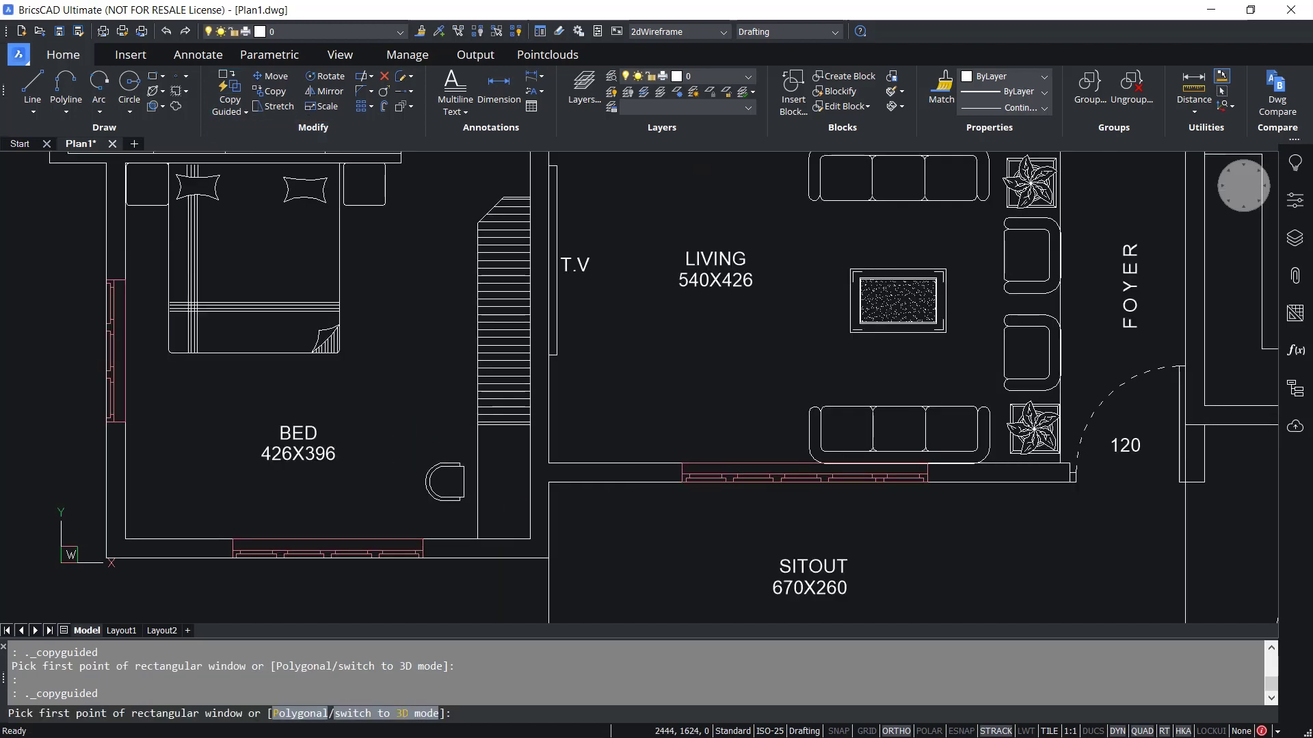
left_click(413, 449)
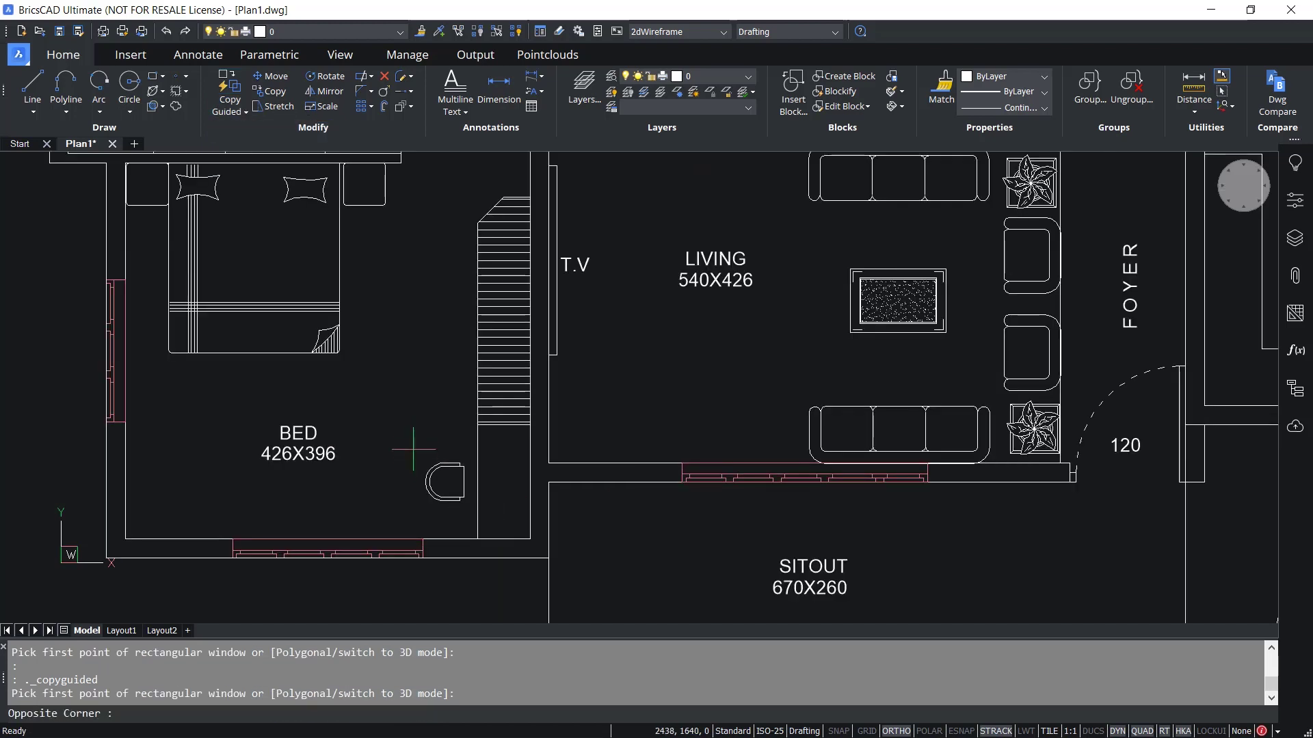
left_click(502, 514)
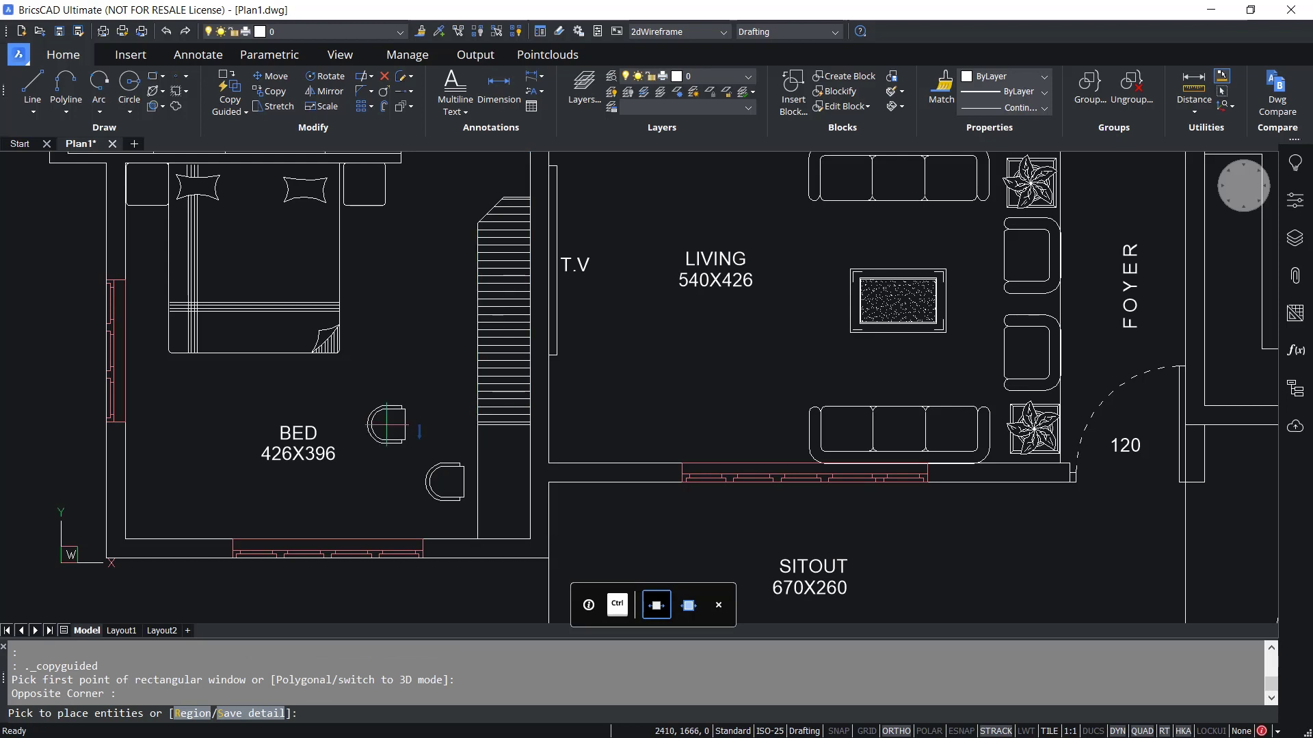
Step: Zoom and pan the view over to the oval LIVING table
scroll(419, 431, "up", 2)
scroll(420, 428, "down", 2)
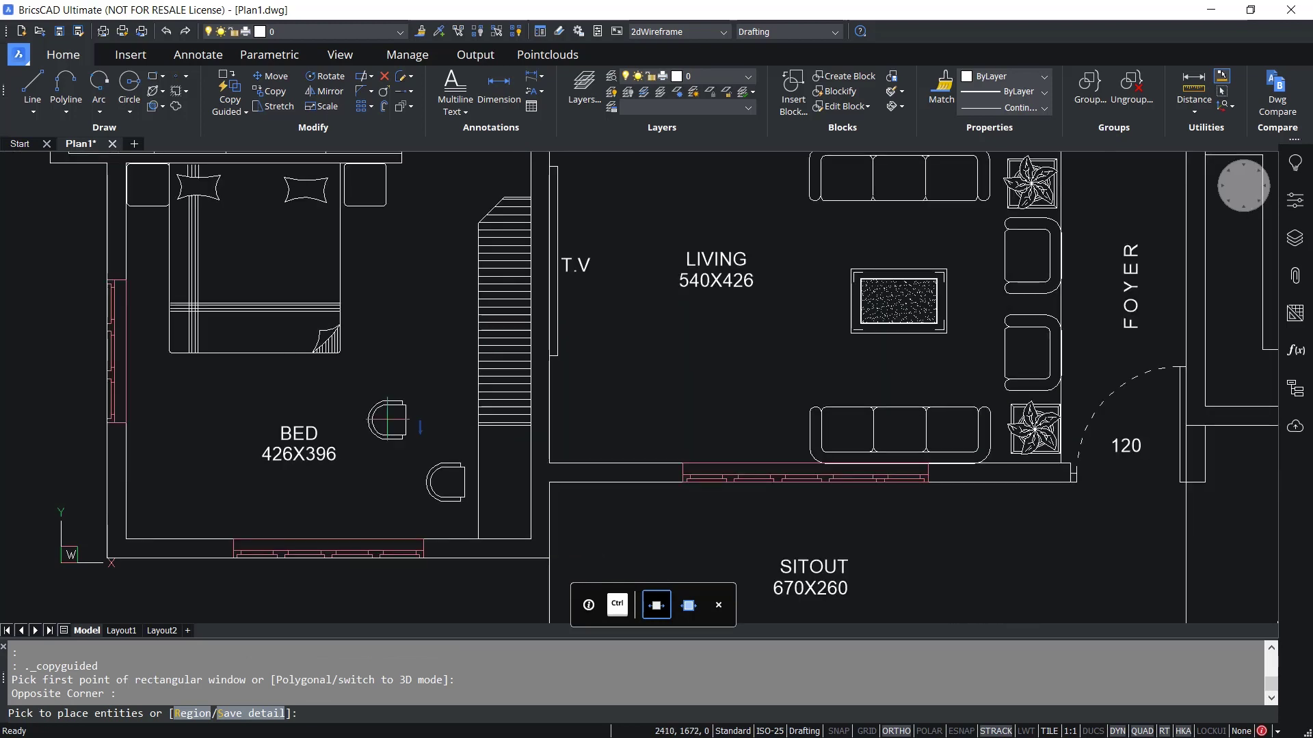
scroll(419, 427, "down", 1)
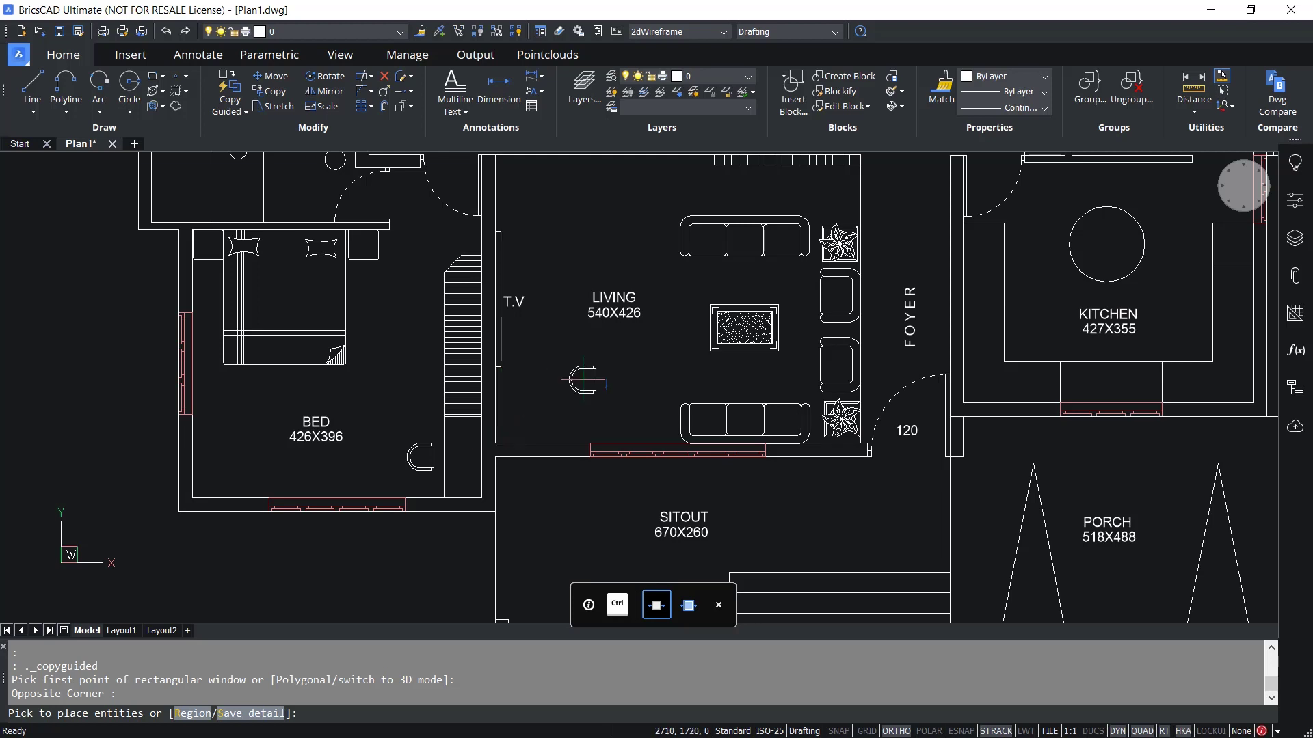
scroll(583, 380, "down", 3)
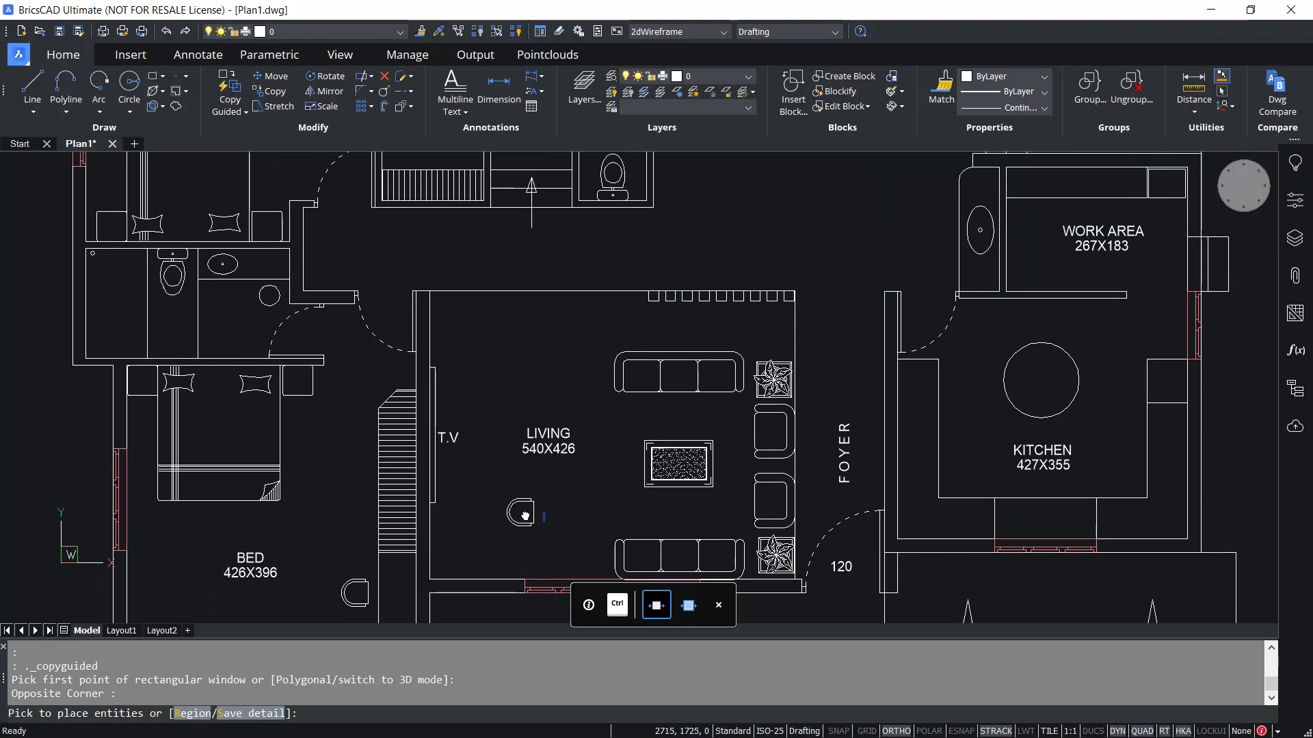
middle_click_drag(756, 282, 629, 283)
Step: Place chair copies at the table's upper-left, left, lower-left, three below, and right end
scroll(623, 285, "up", 3)
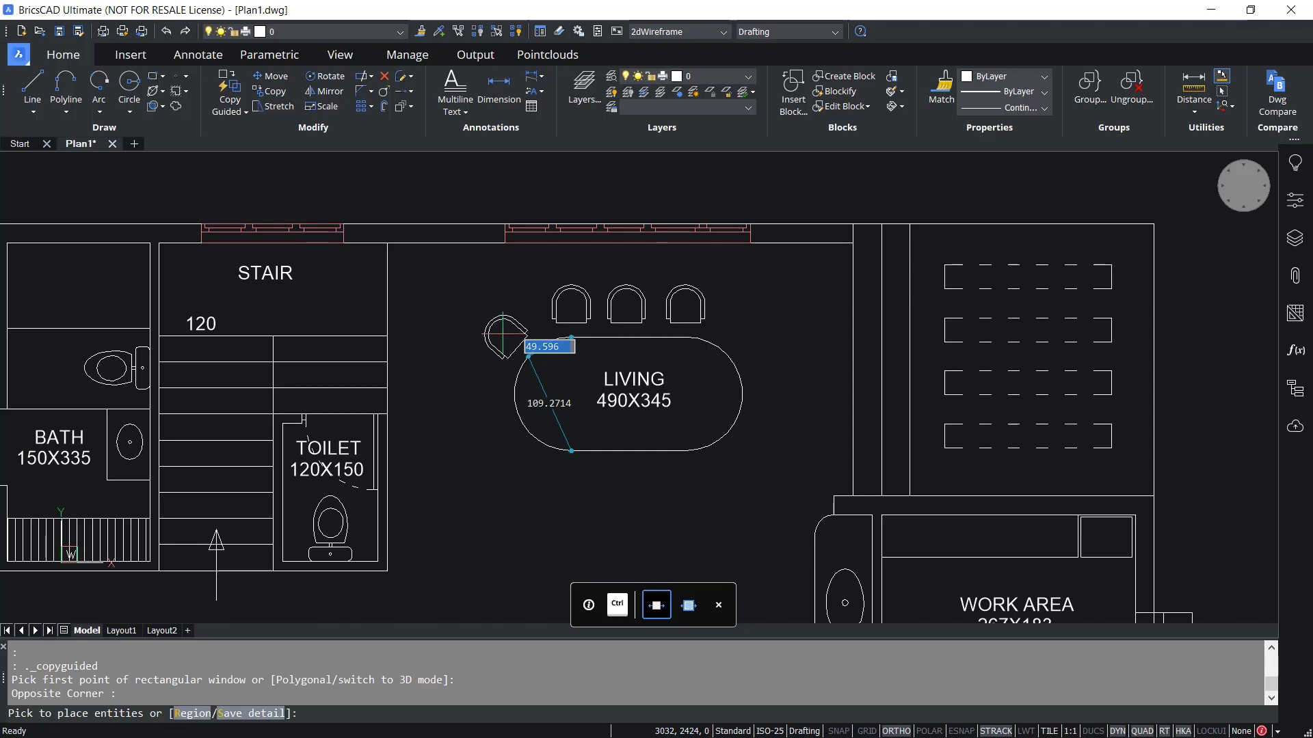
left_click(504, 335)
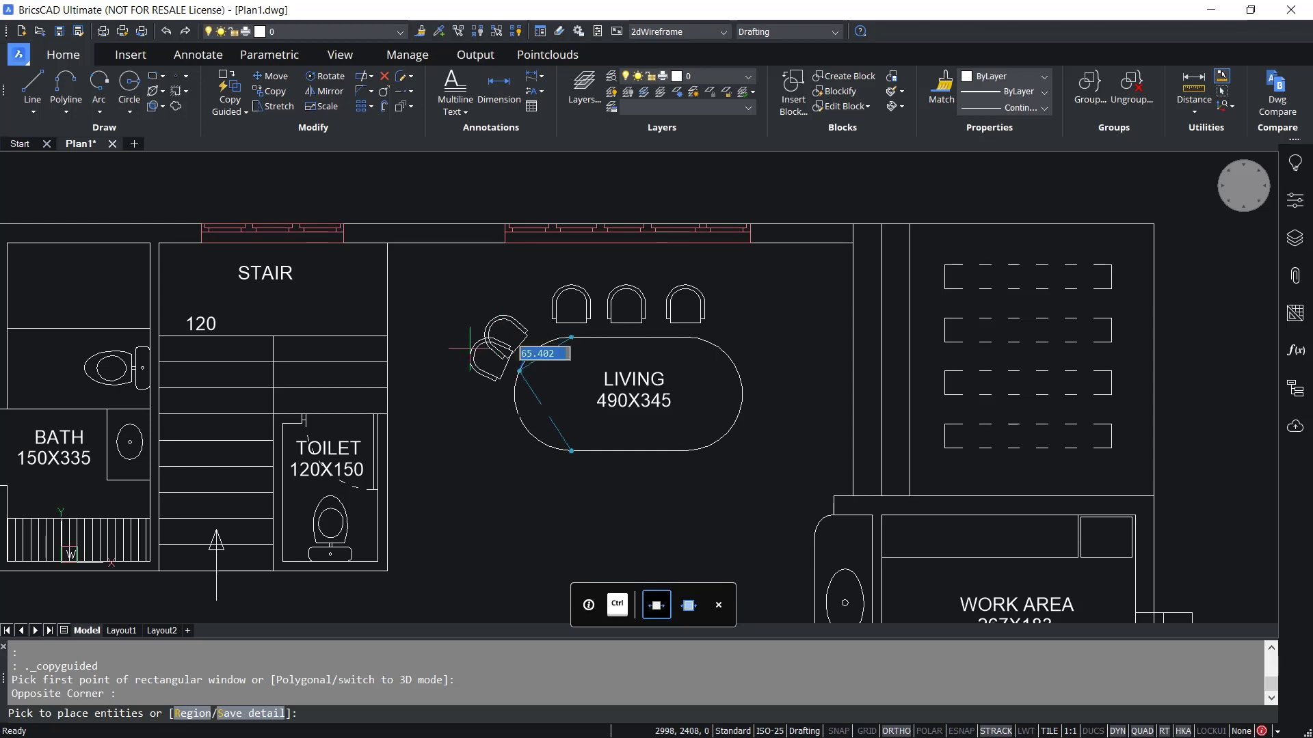
left_click(482, 393)
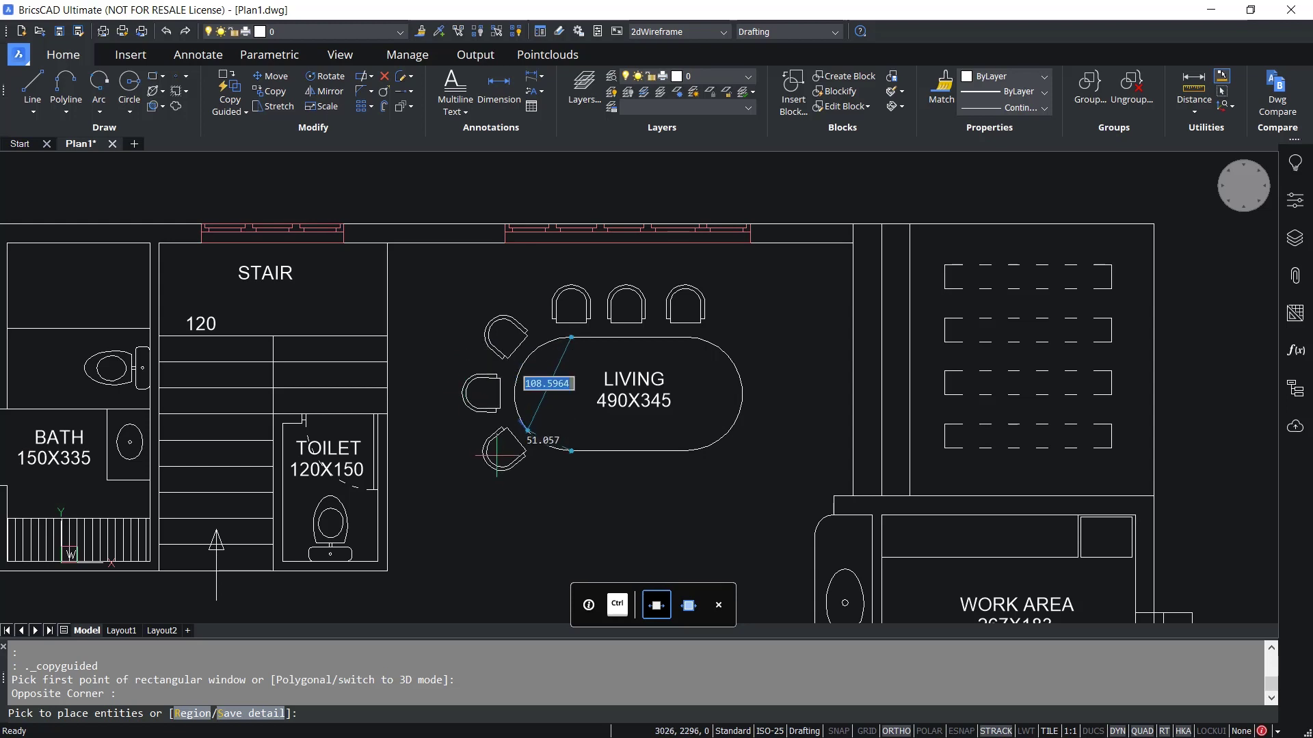
left_click(496, 451)
left_click(581, 474)
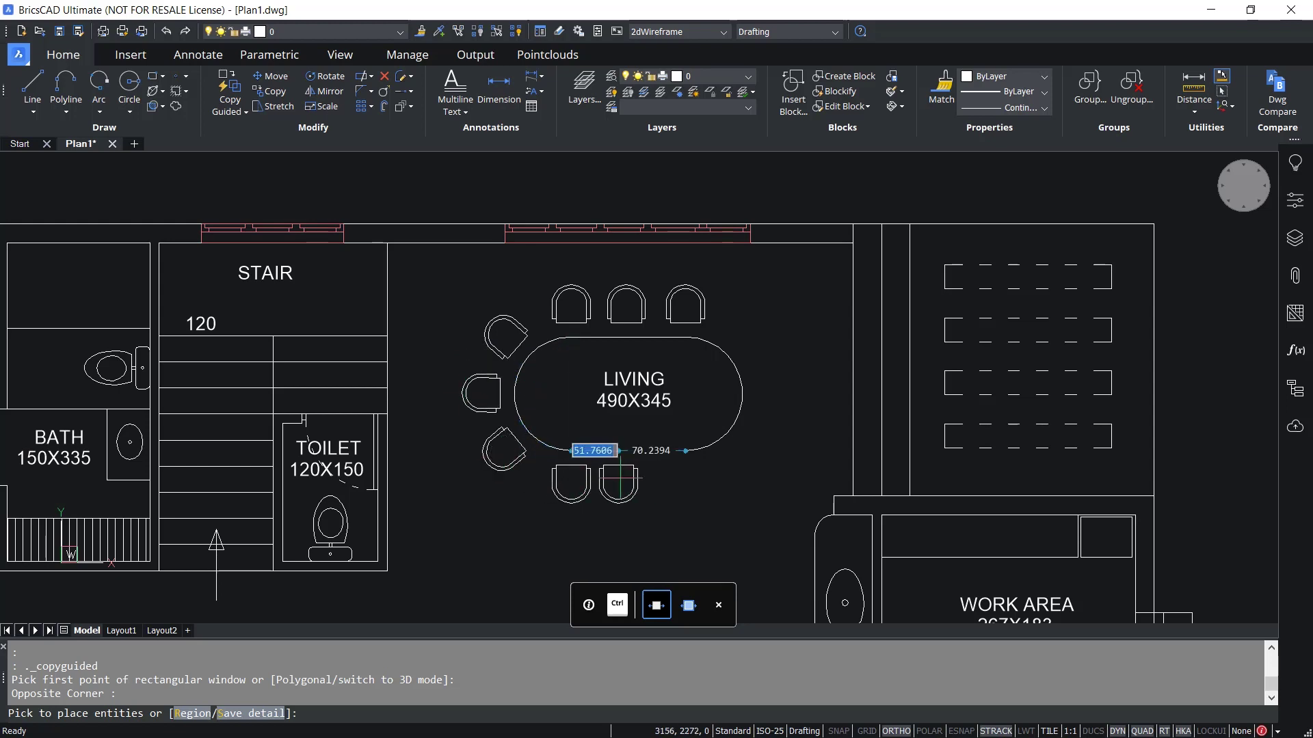
left_click(626, 478)
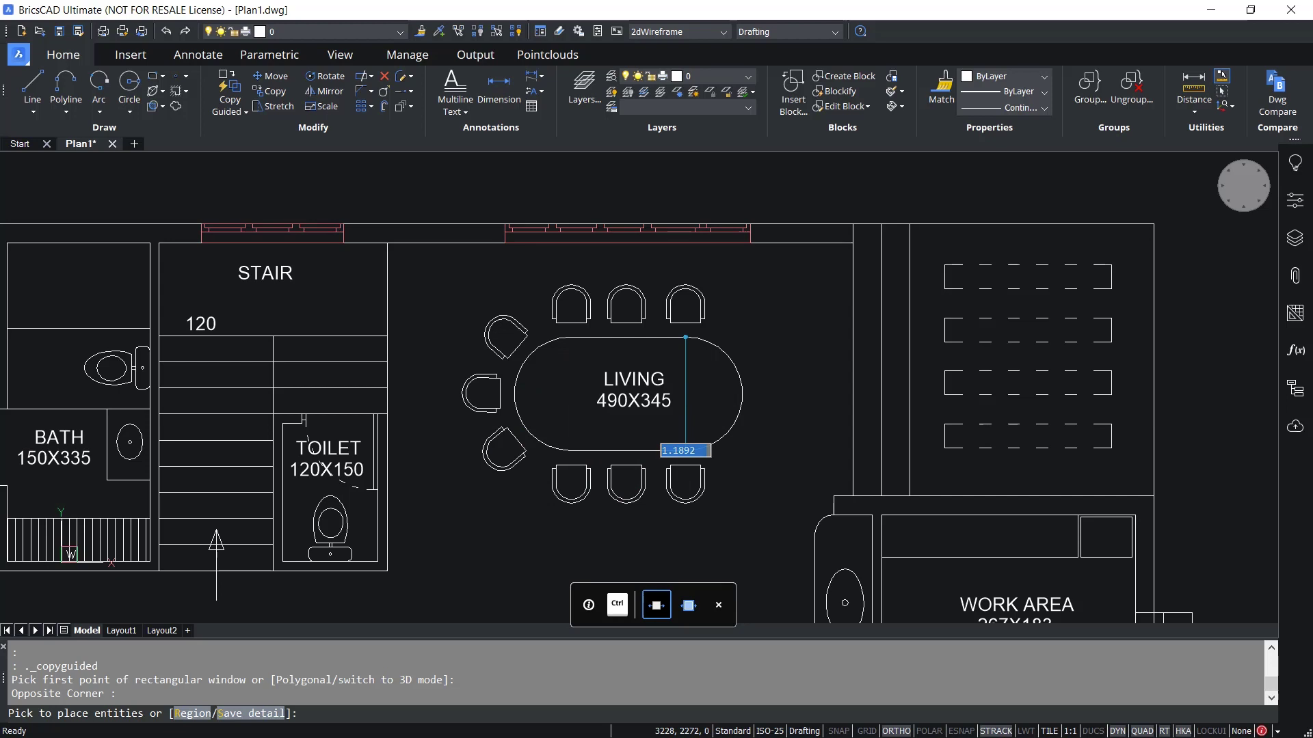
left_click(679, 479)
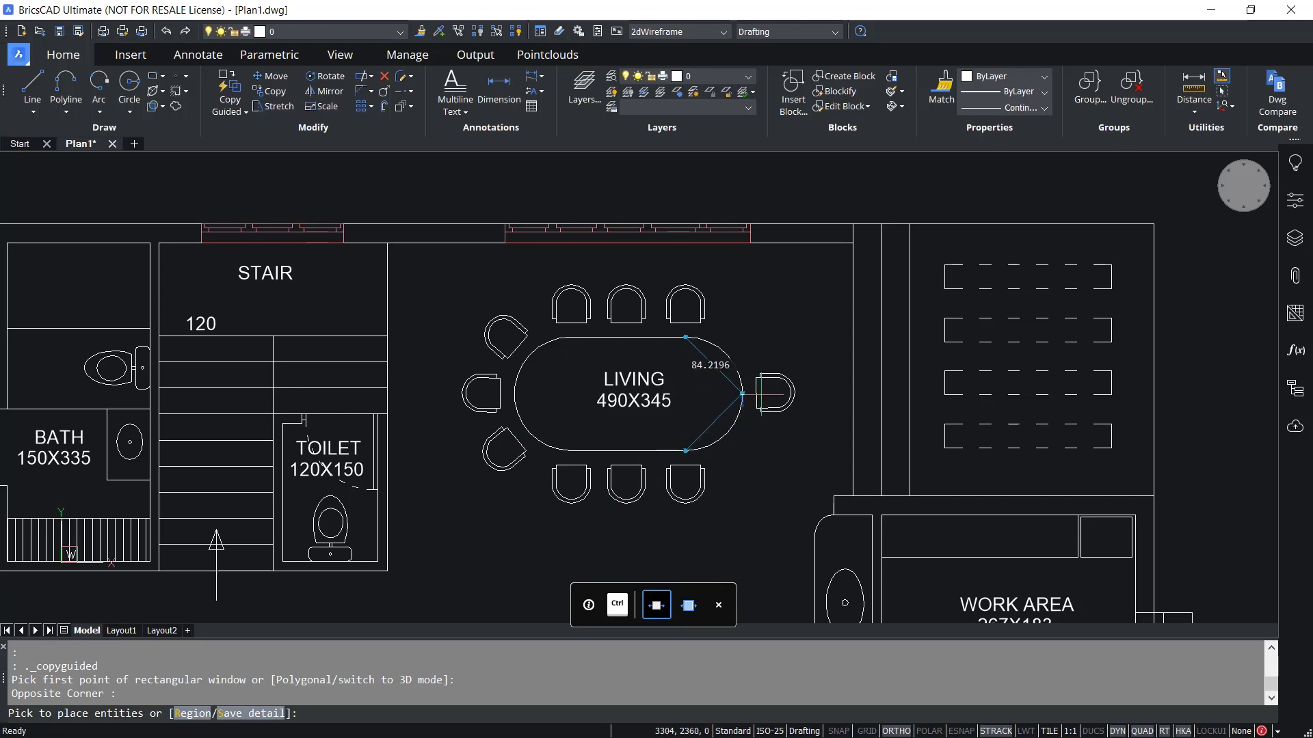
left_click(759, 395)
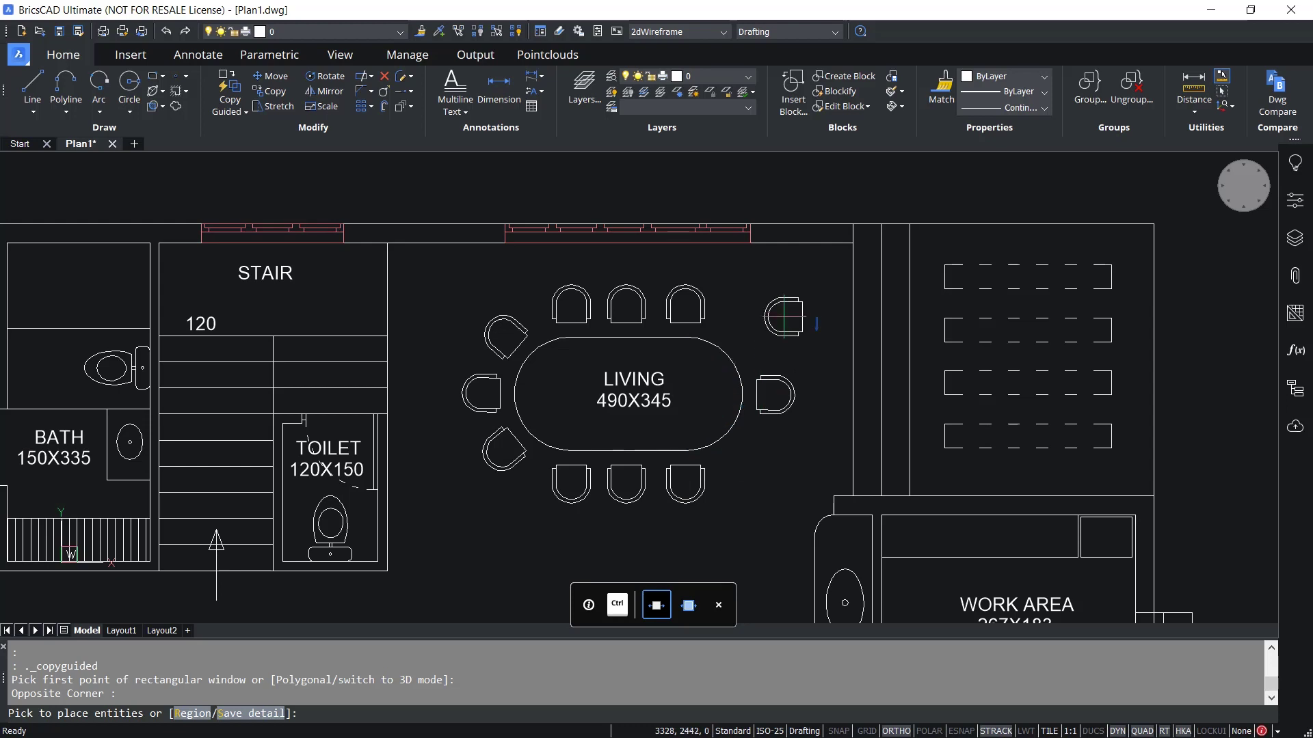
key("Return")
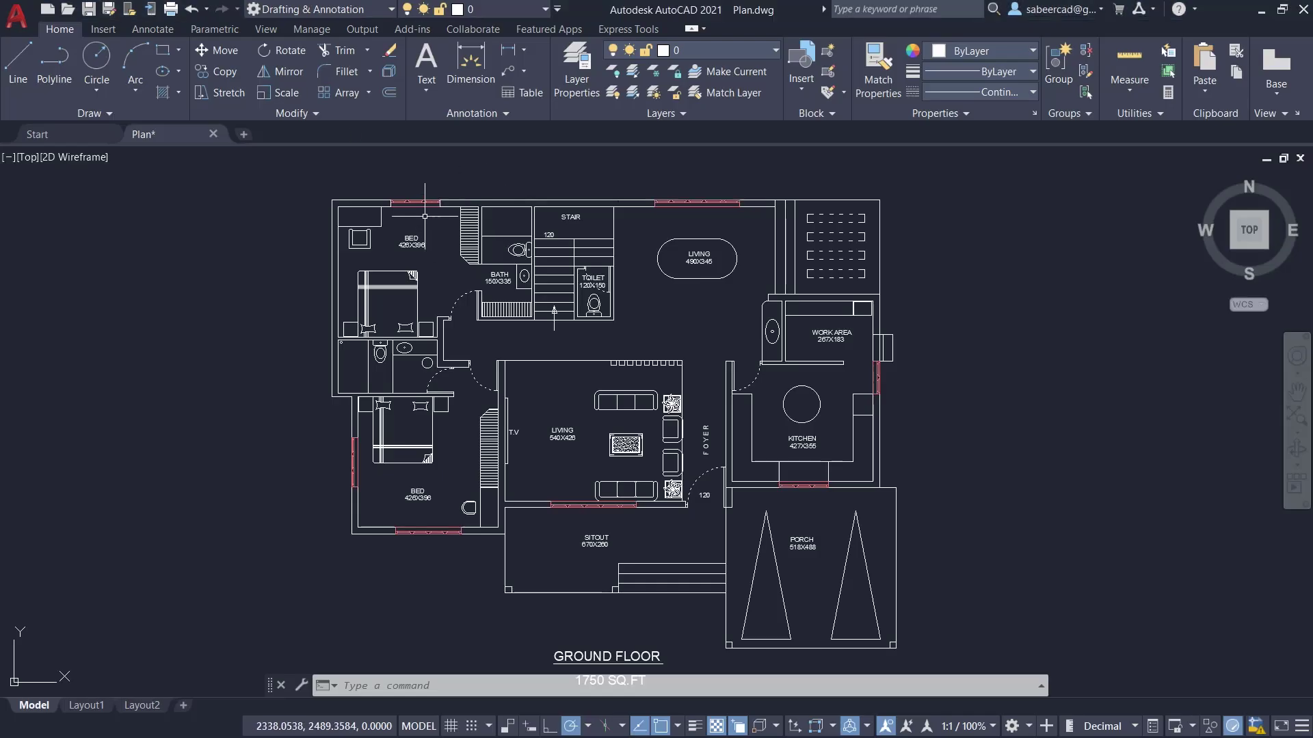
Step: Move the bedroom's top-wall window along the wall to the stair's top wall
scroll(432, 186, "up", 2)
scroll(431, 186, "up", 2)
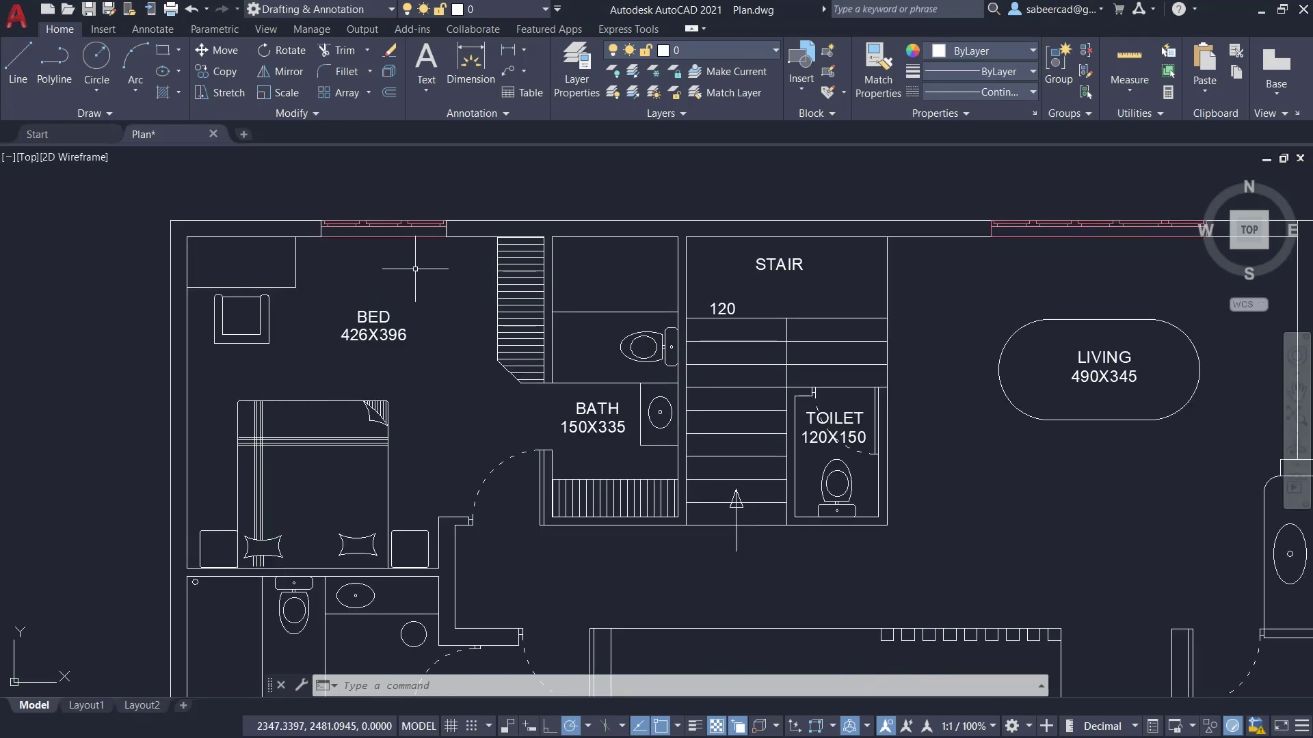
middle_click_drag(425, 267, 414, 271)
scroll(285, 196, "up", 2)
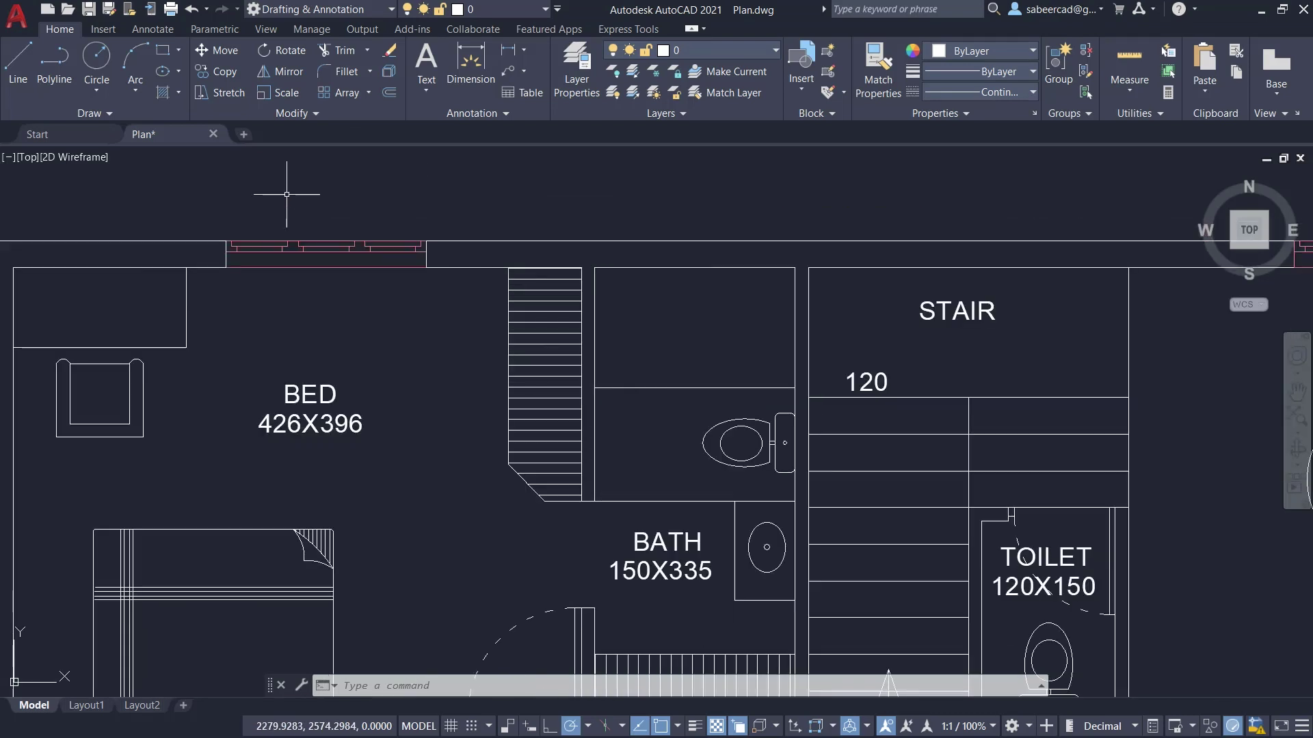
scroll(274, 232, "down", 2)
scroll(299, 233, "up", 2)
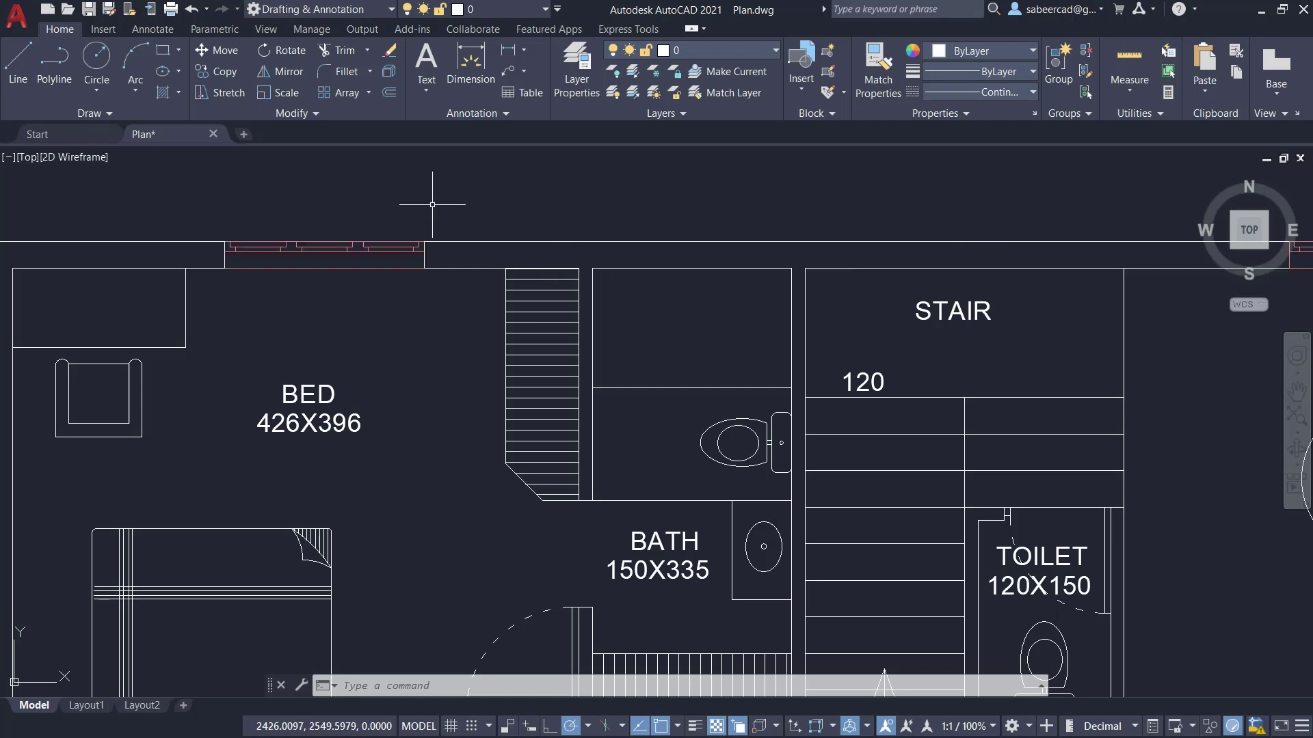
left_click(232, 60)
left_click(352, 234)
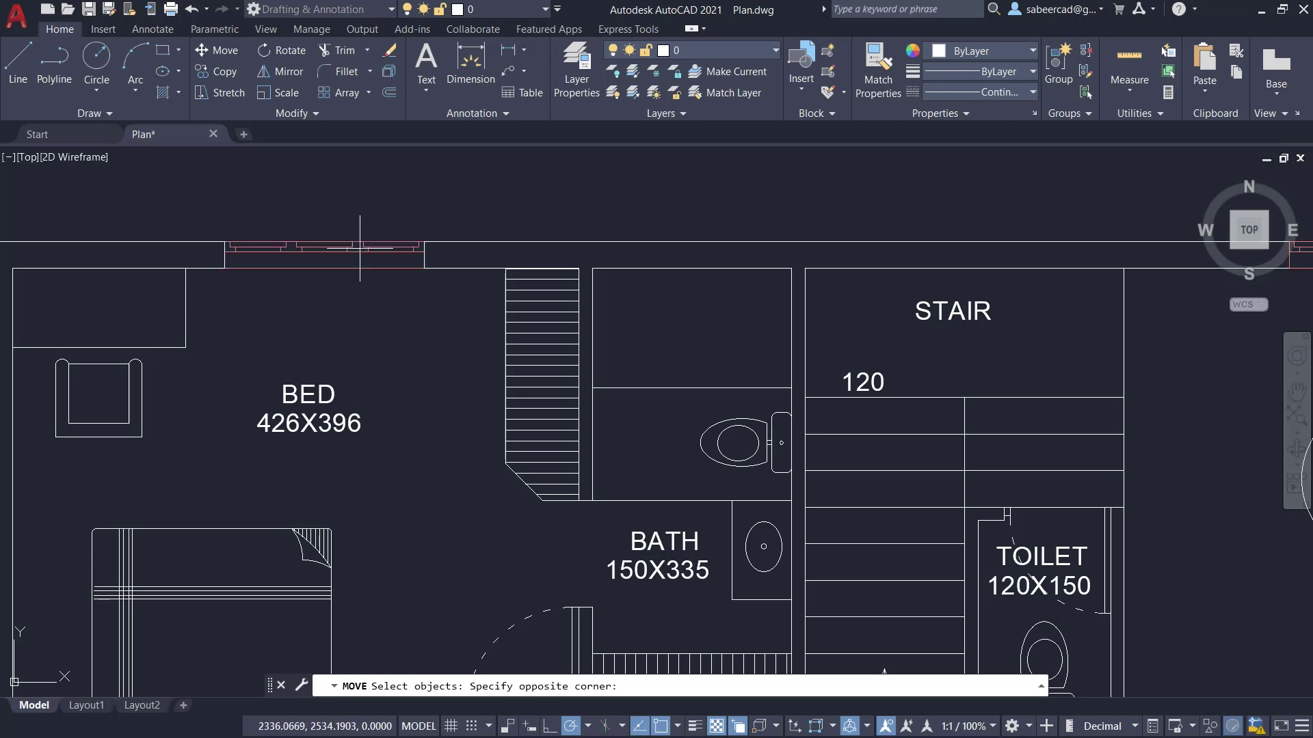
left_click(336, 258)
key("Return")
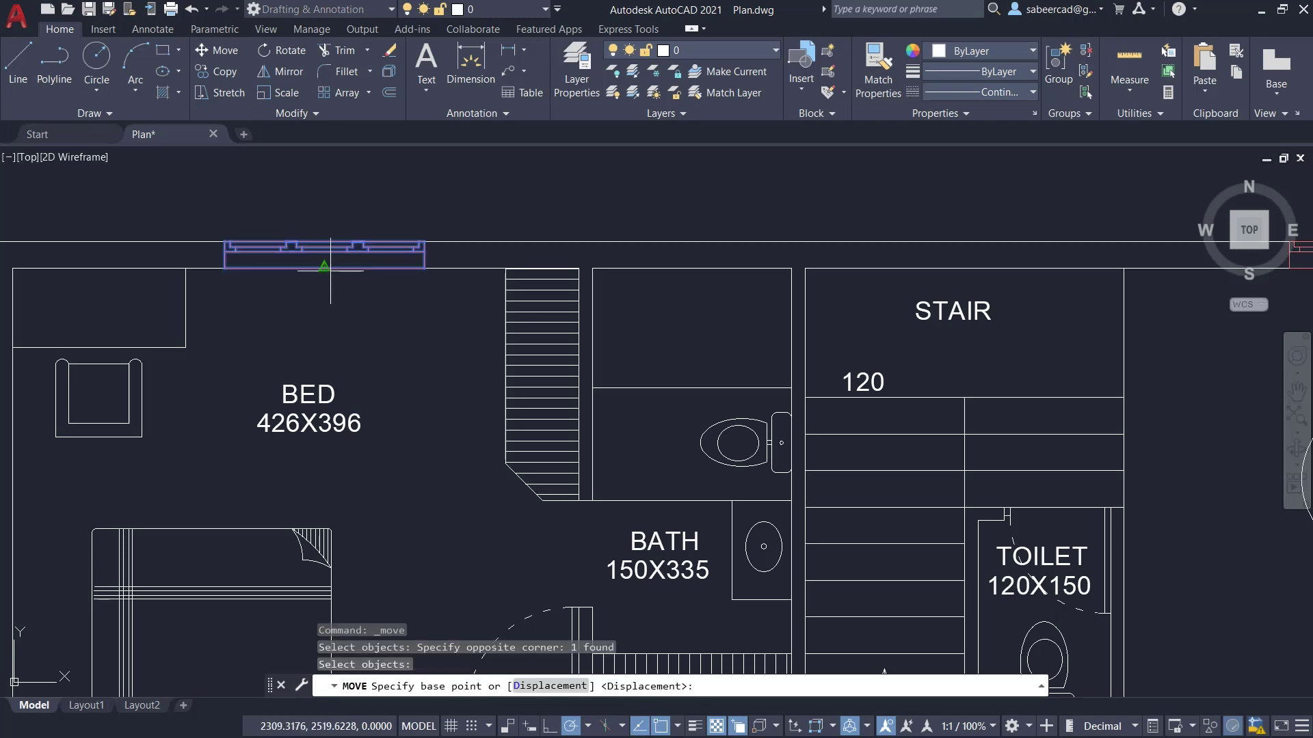
left_click(324, 267)
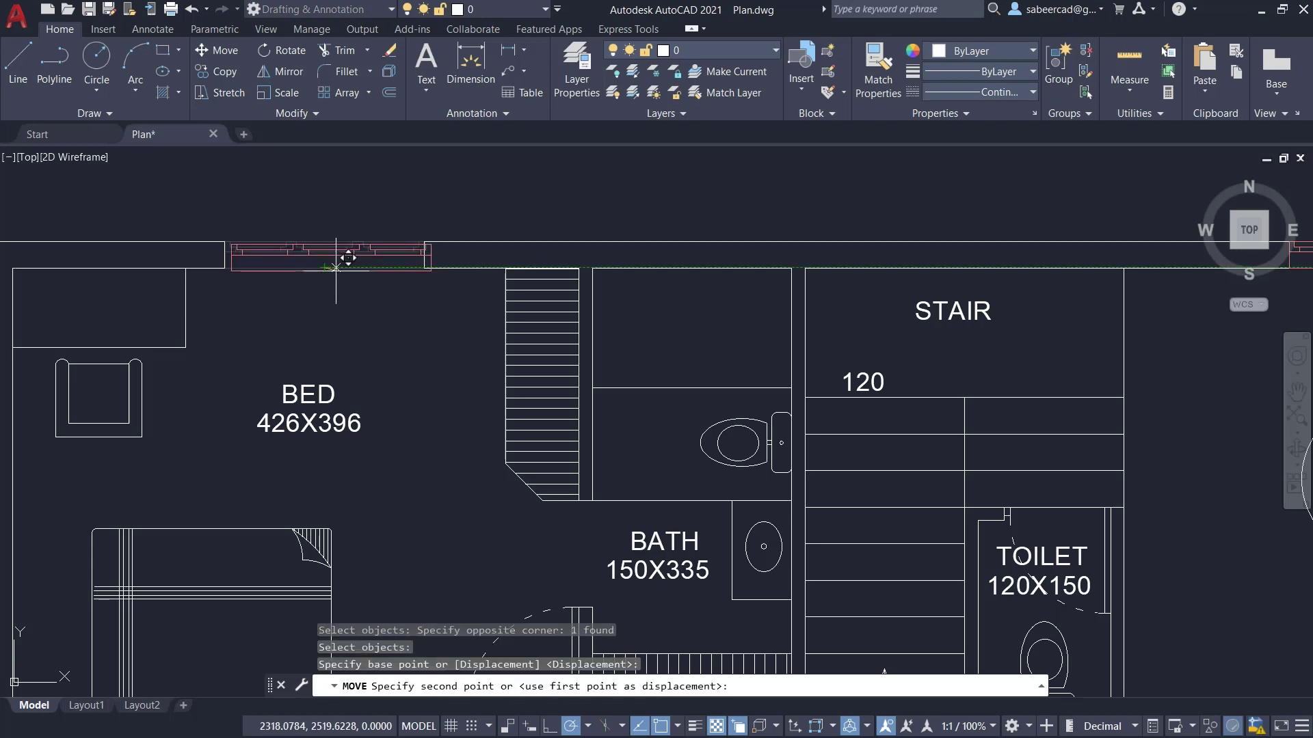
left_click(965, 267)
Step: Erase the moved window block from the top wall above the stair
middle_click_drag(367, 316, 395, 322)
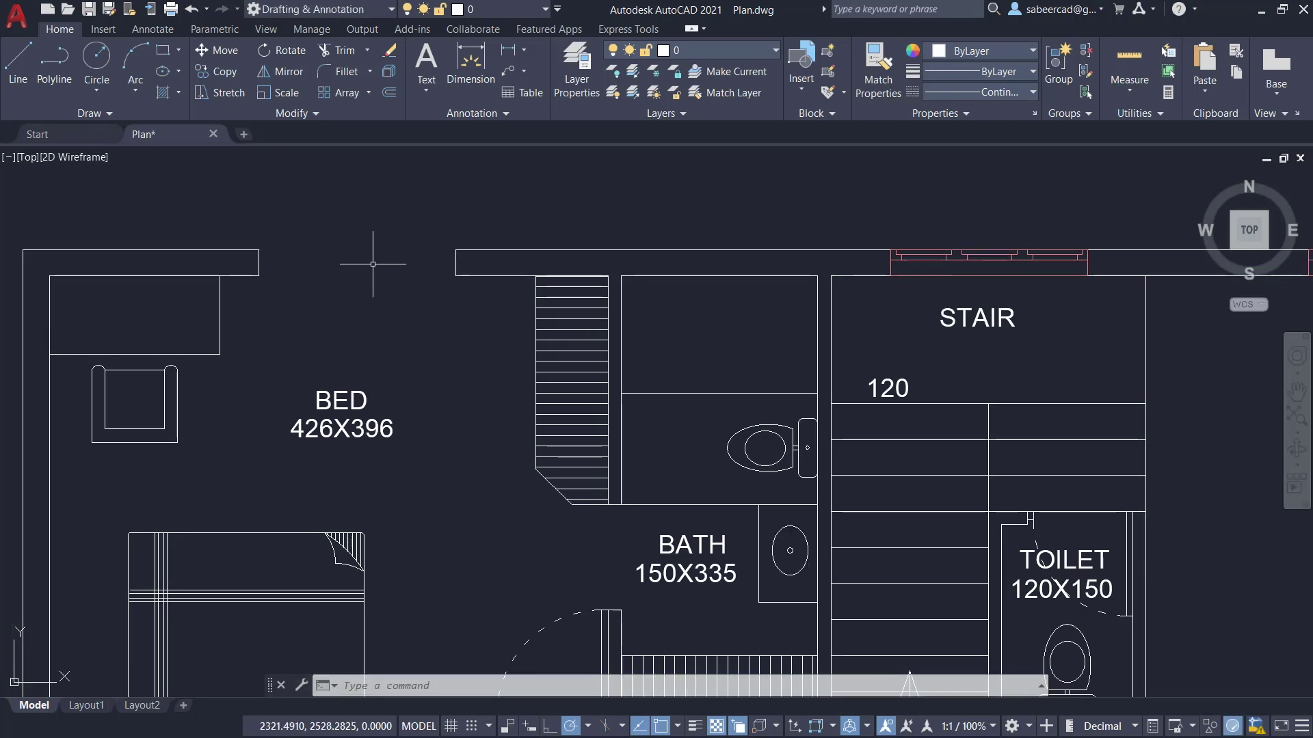
left_click(984, 255)
type("e")
key("Return")
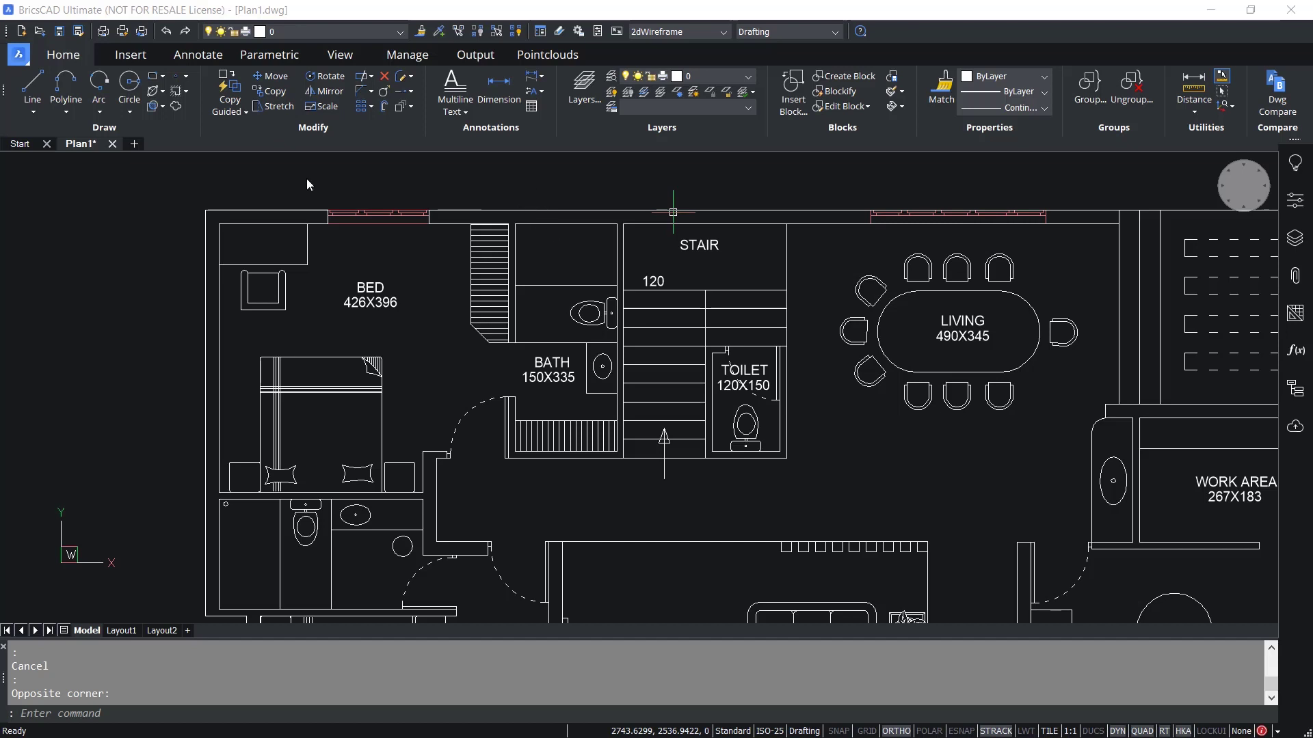
Step: Discard an empty selection box, then choose Move Guided from the Copy Guided dropdown
left_click(431, 181)
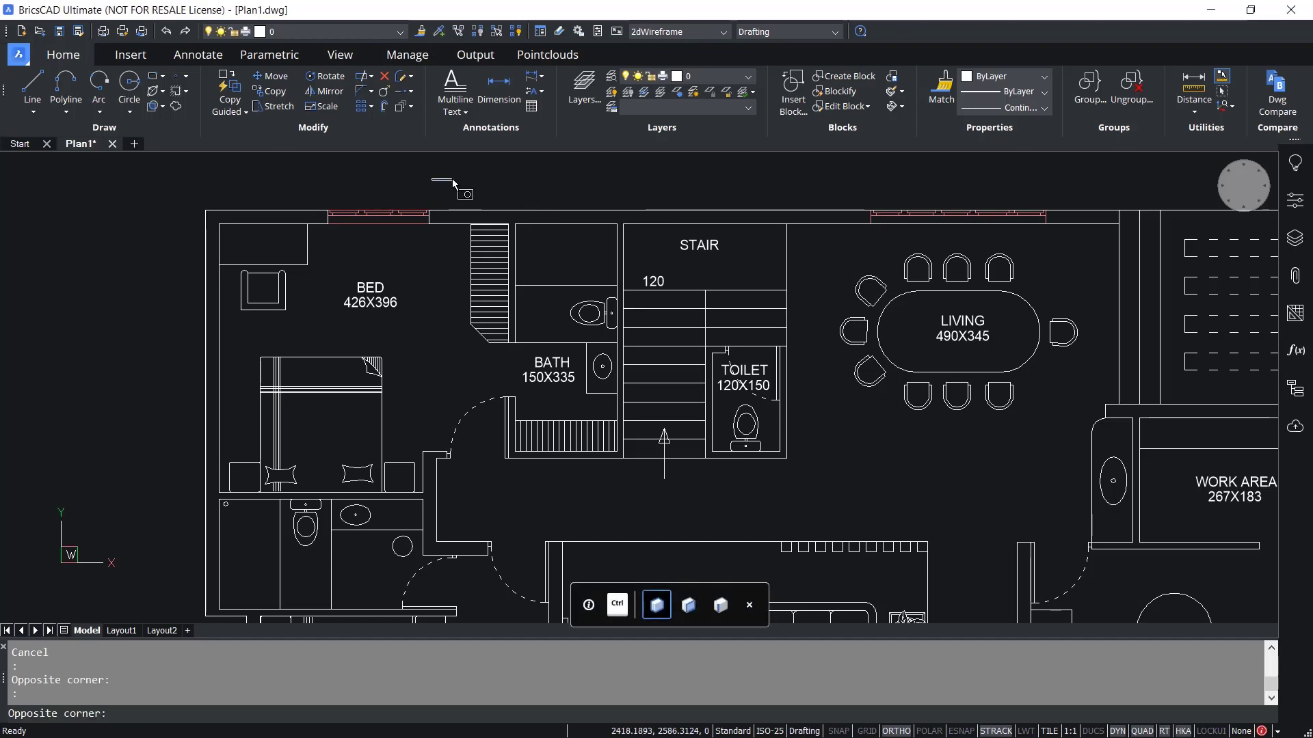
left_click(453, 182)
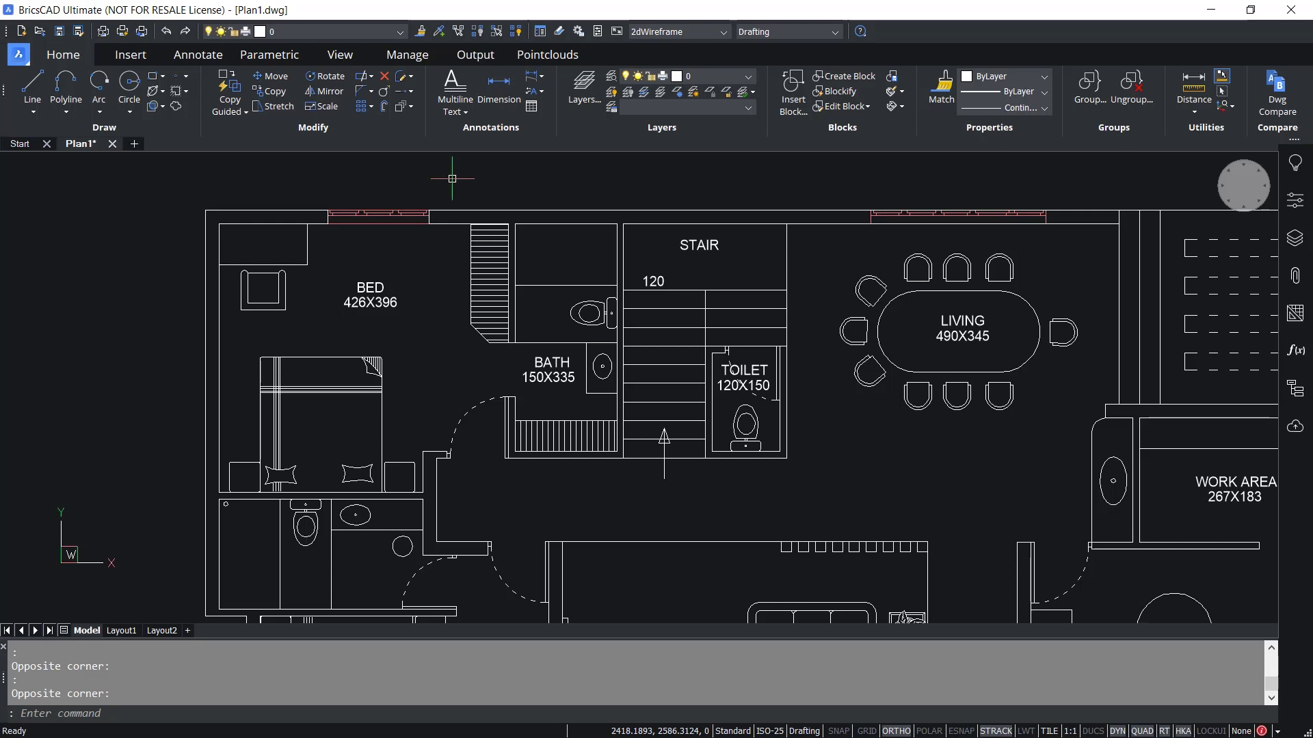
left_click(237, 114)
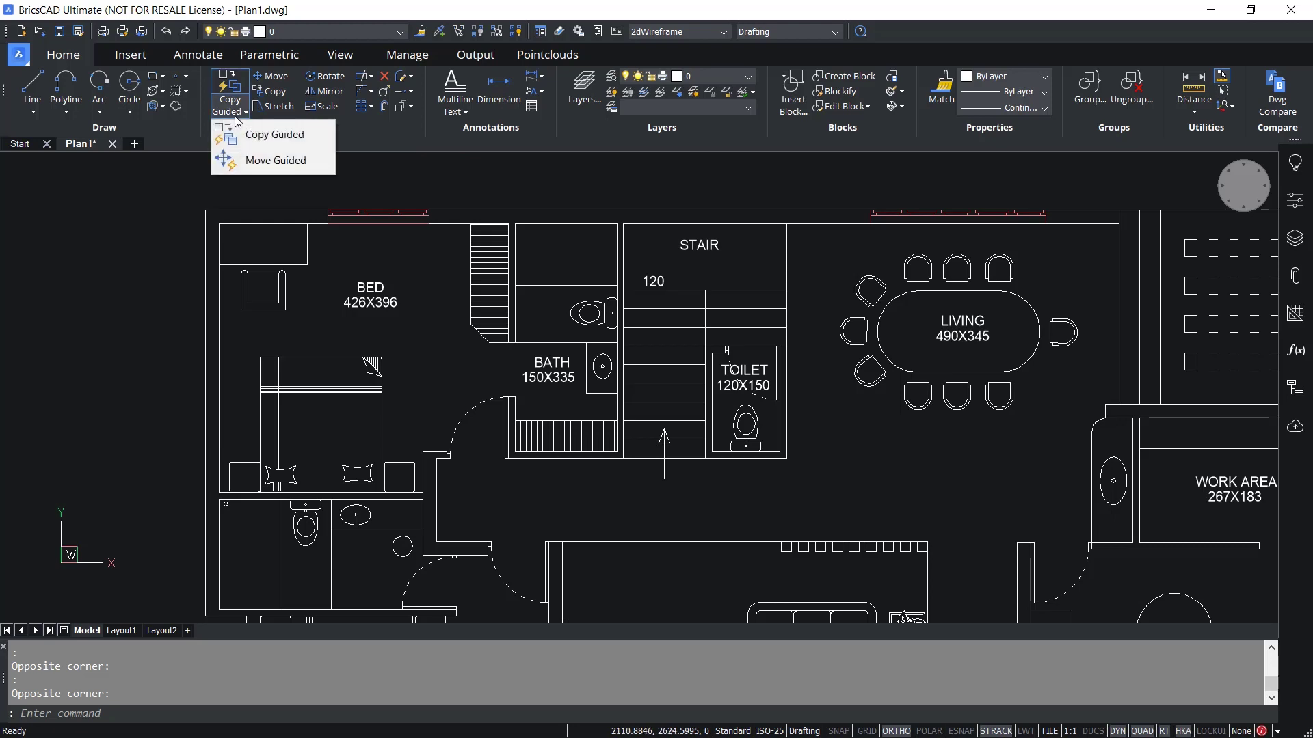
left_click(259, 162)
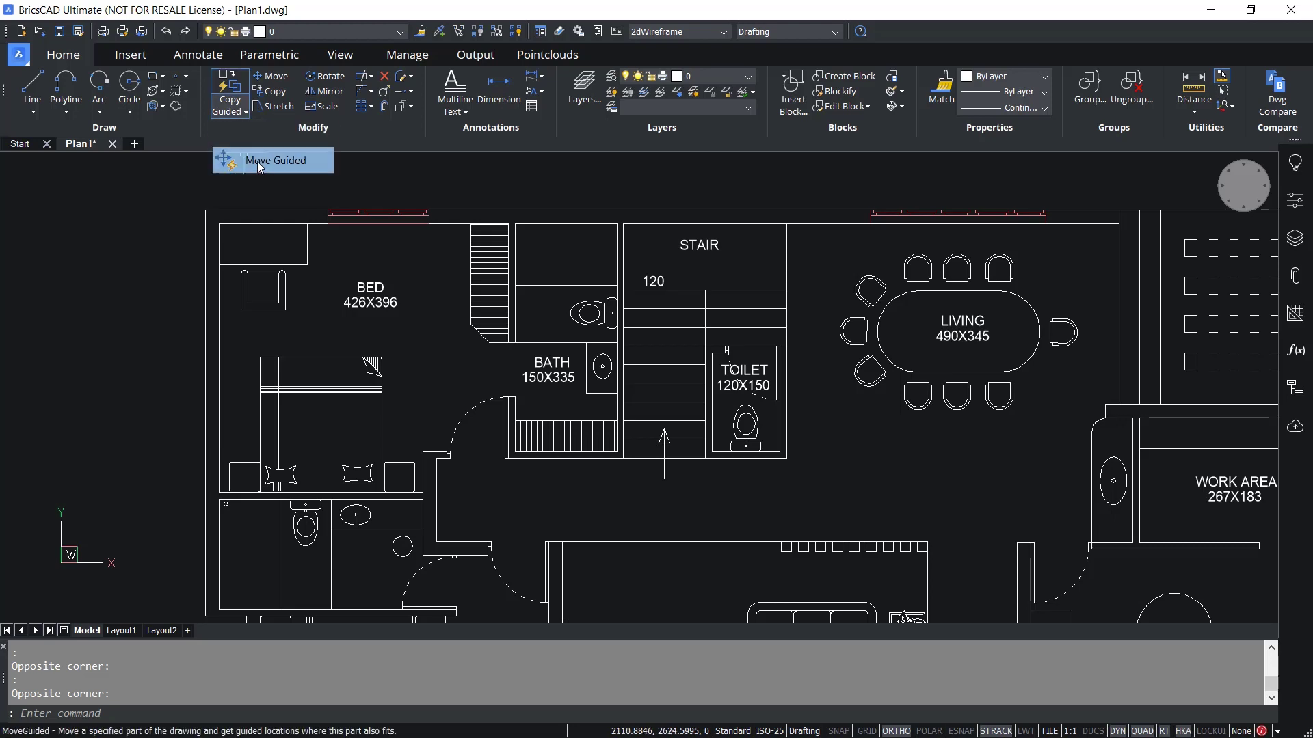
Step: Move the bedroom's top-wall window with Move Guided to the top wall above the stair
left_click(318, 192)
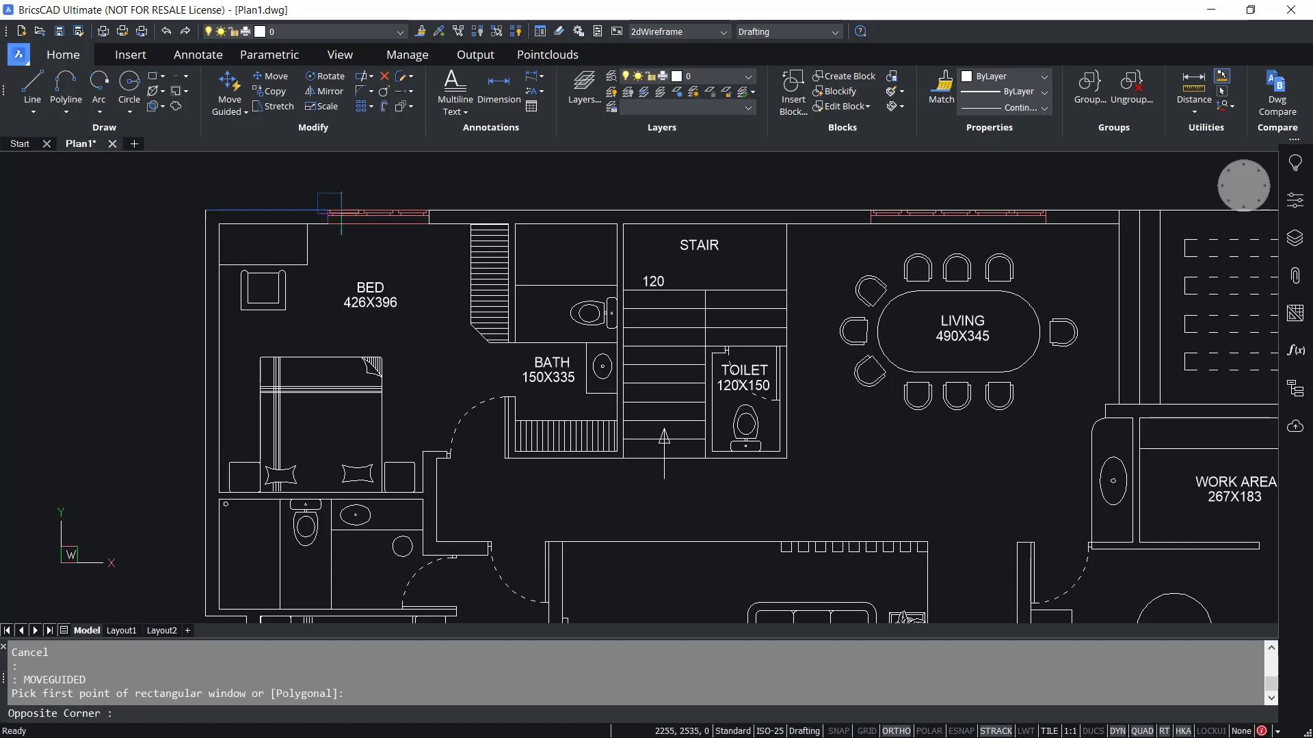
left_click(440, 237)
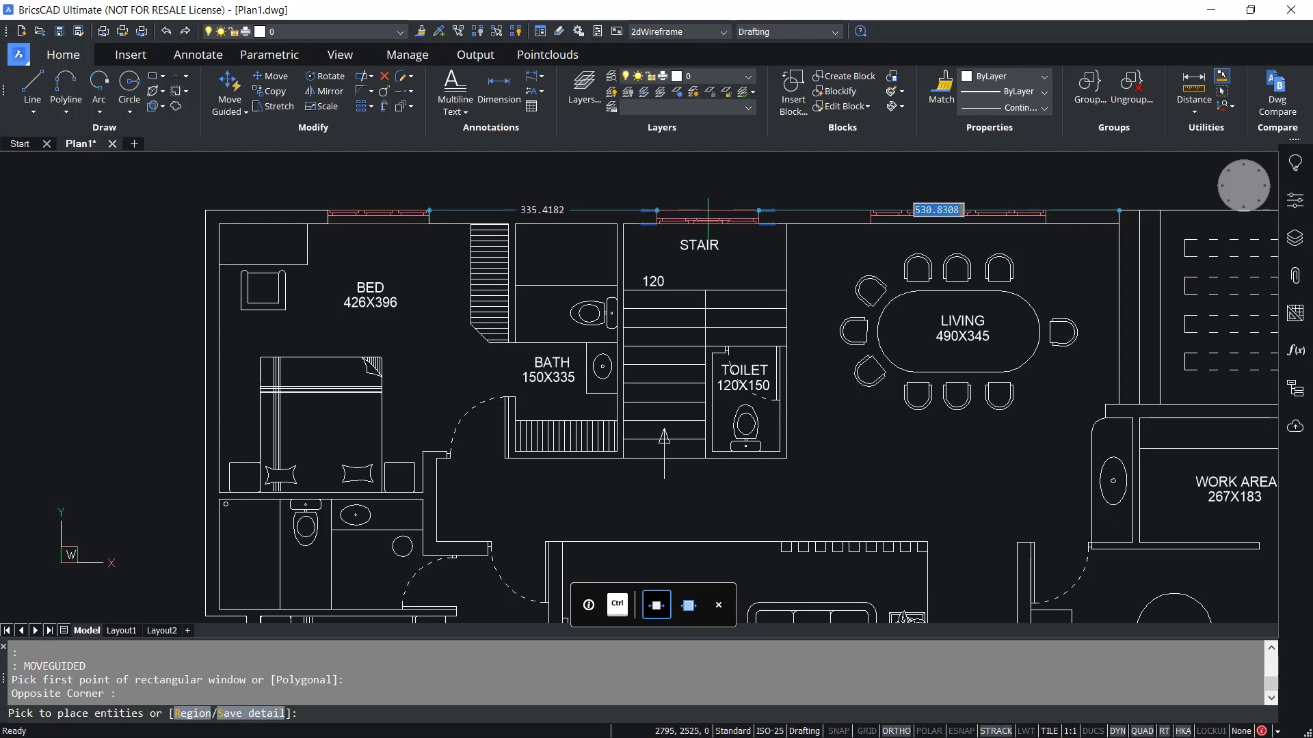
left_click(707, 212)
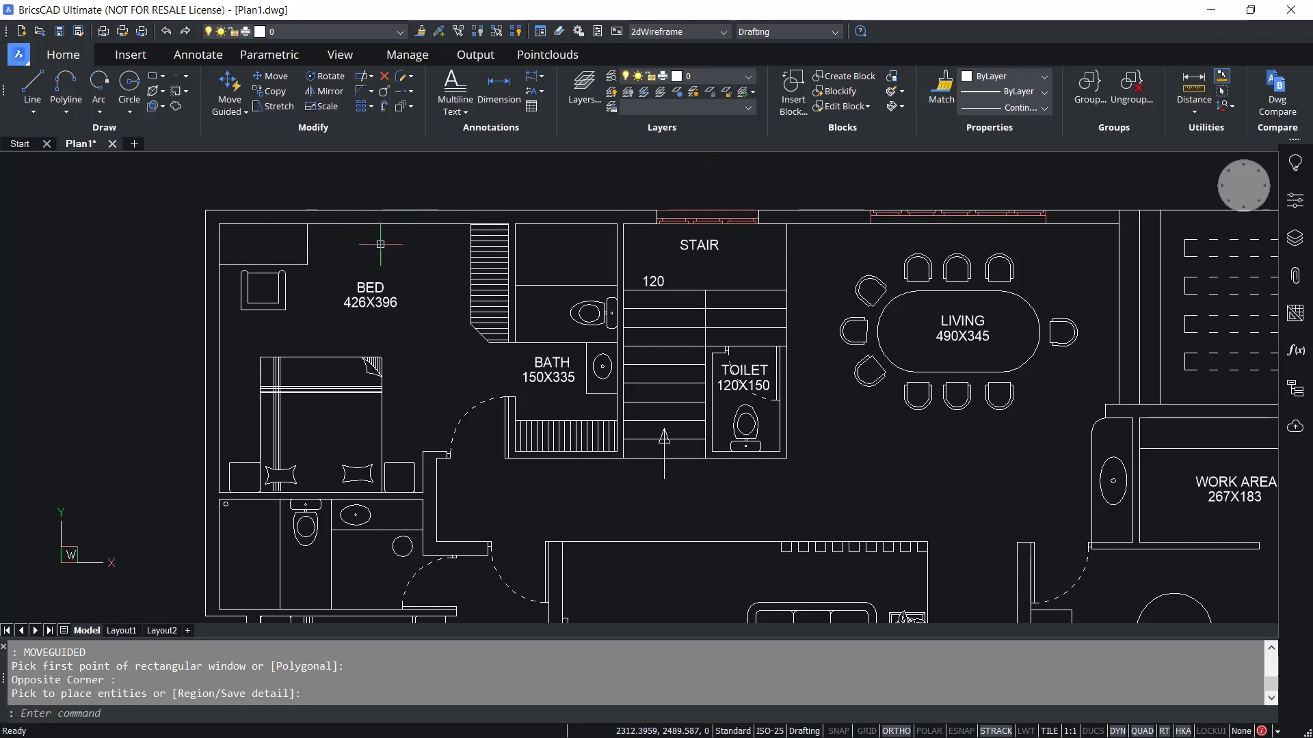
Step: Erase the moved window with E, then restore it with U
mouse_move(406, 226)
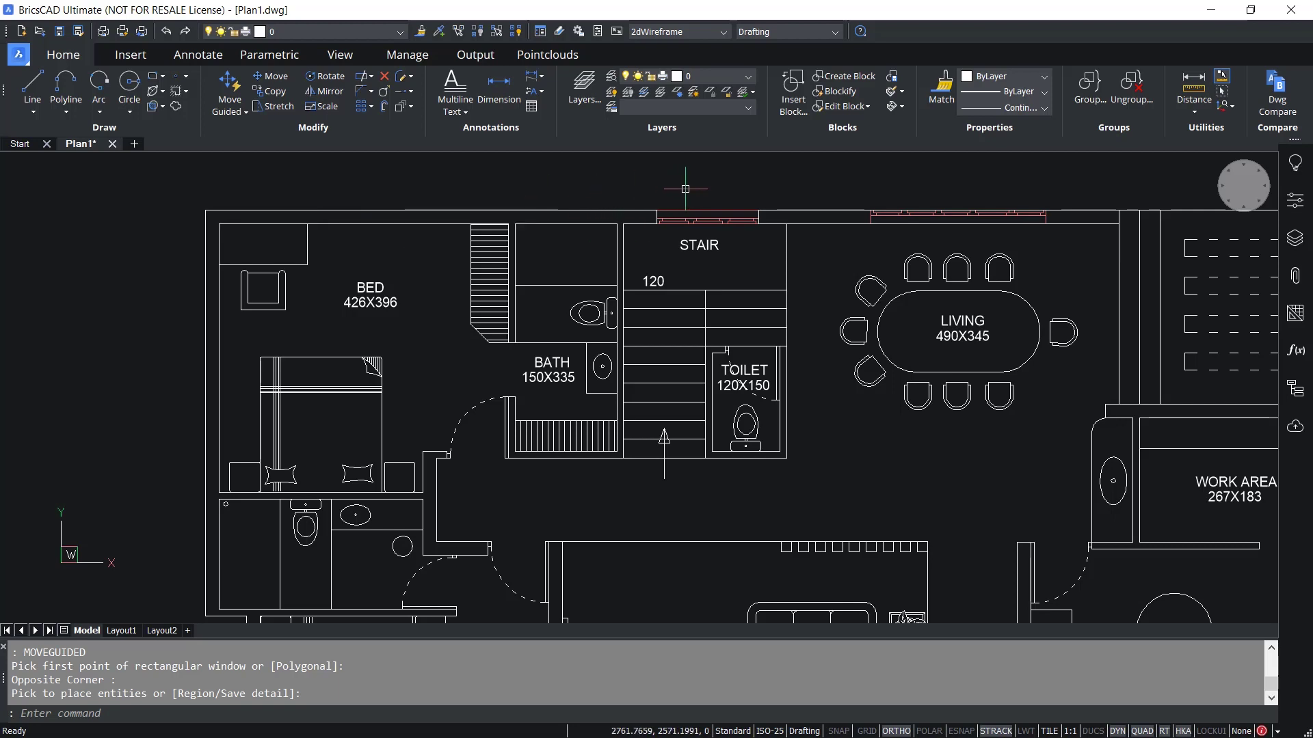
left_click(694, 217)
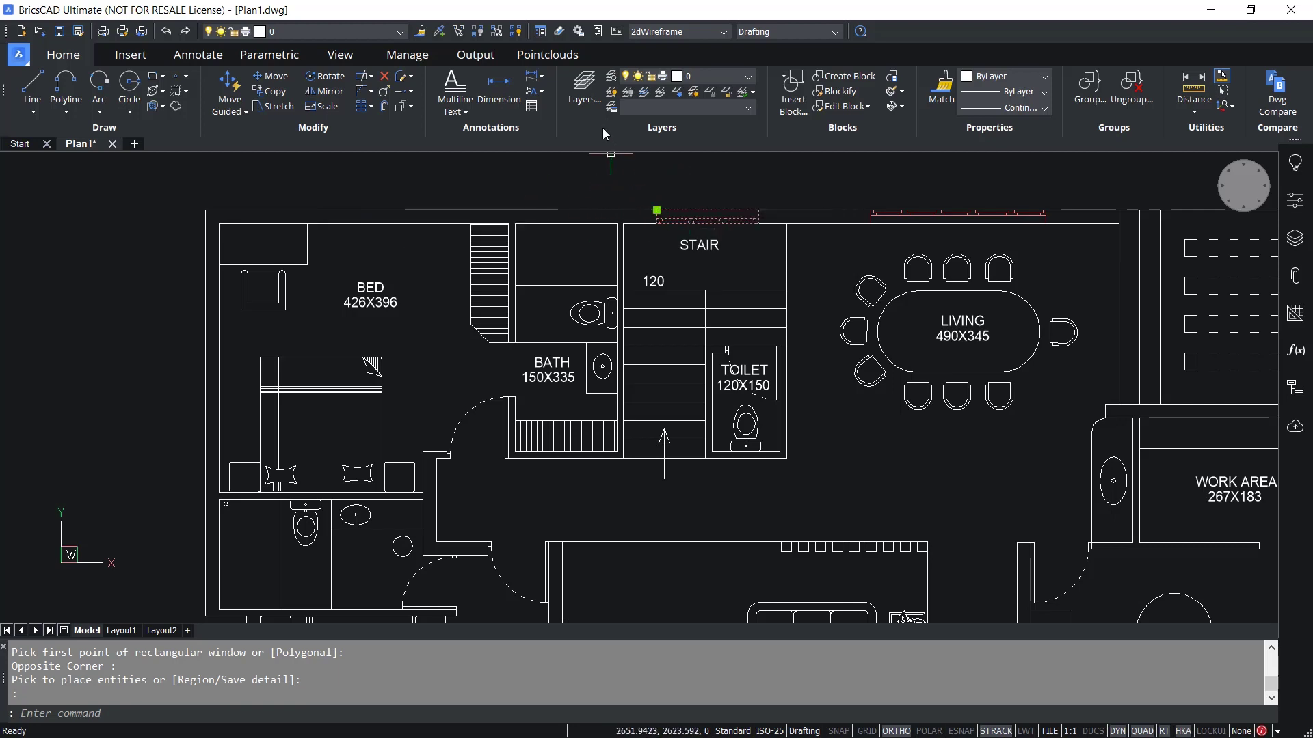
type("e")
key("Return")
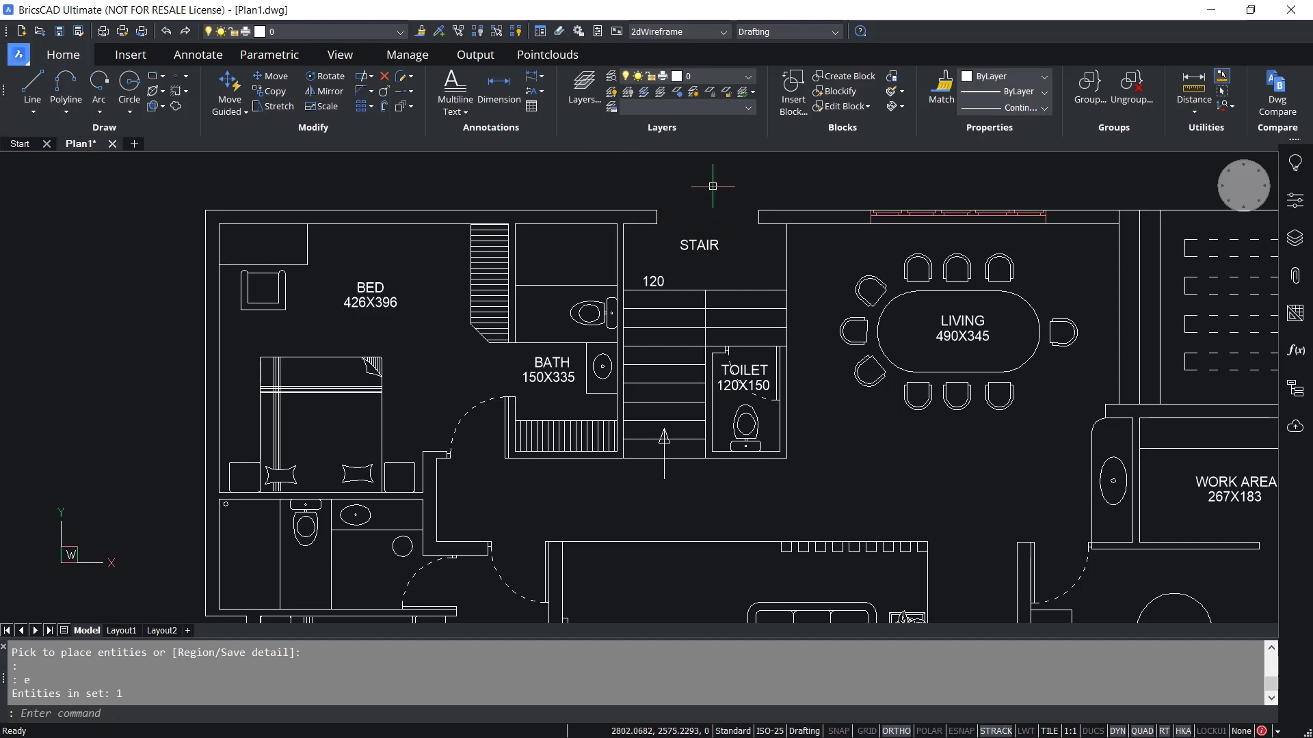
type("u")
key("Return")
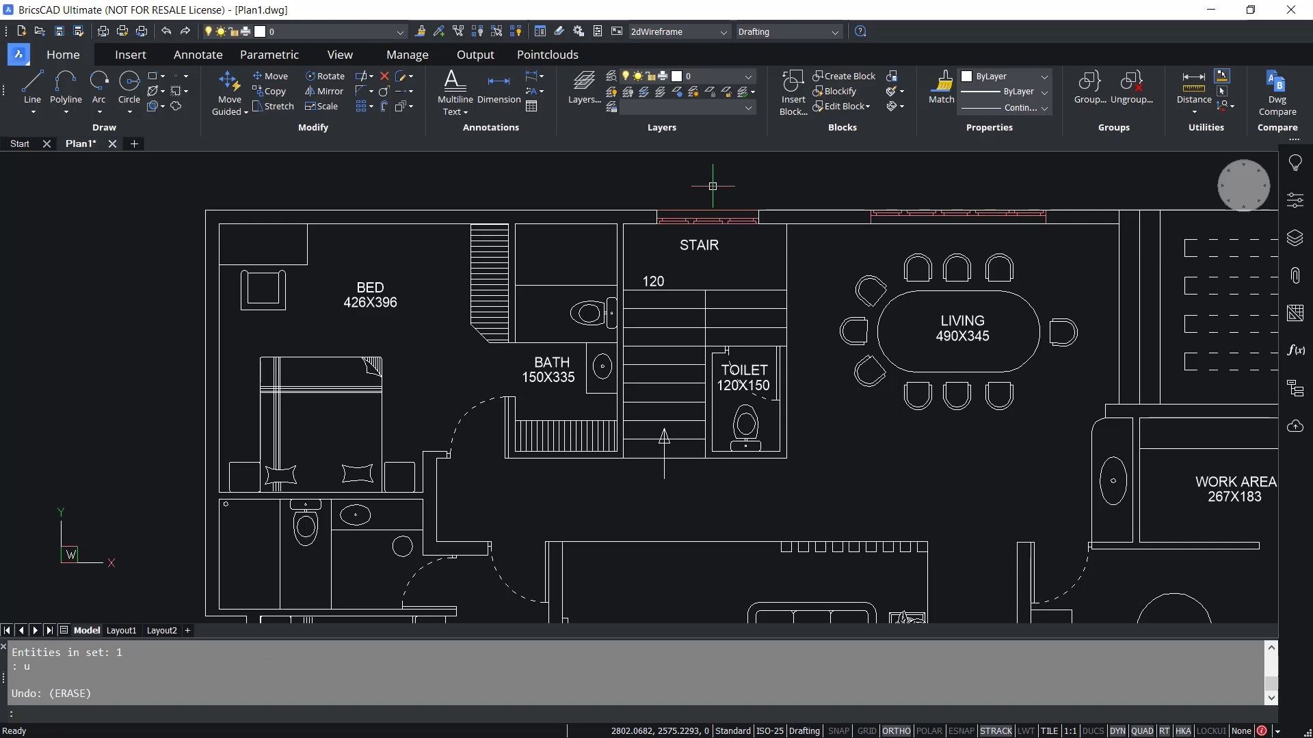
Step: Use Move Guided to shift the window above the stair onto the bedroom's left wall
left_click(230, 113)
left_click(264, 161)
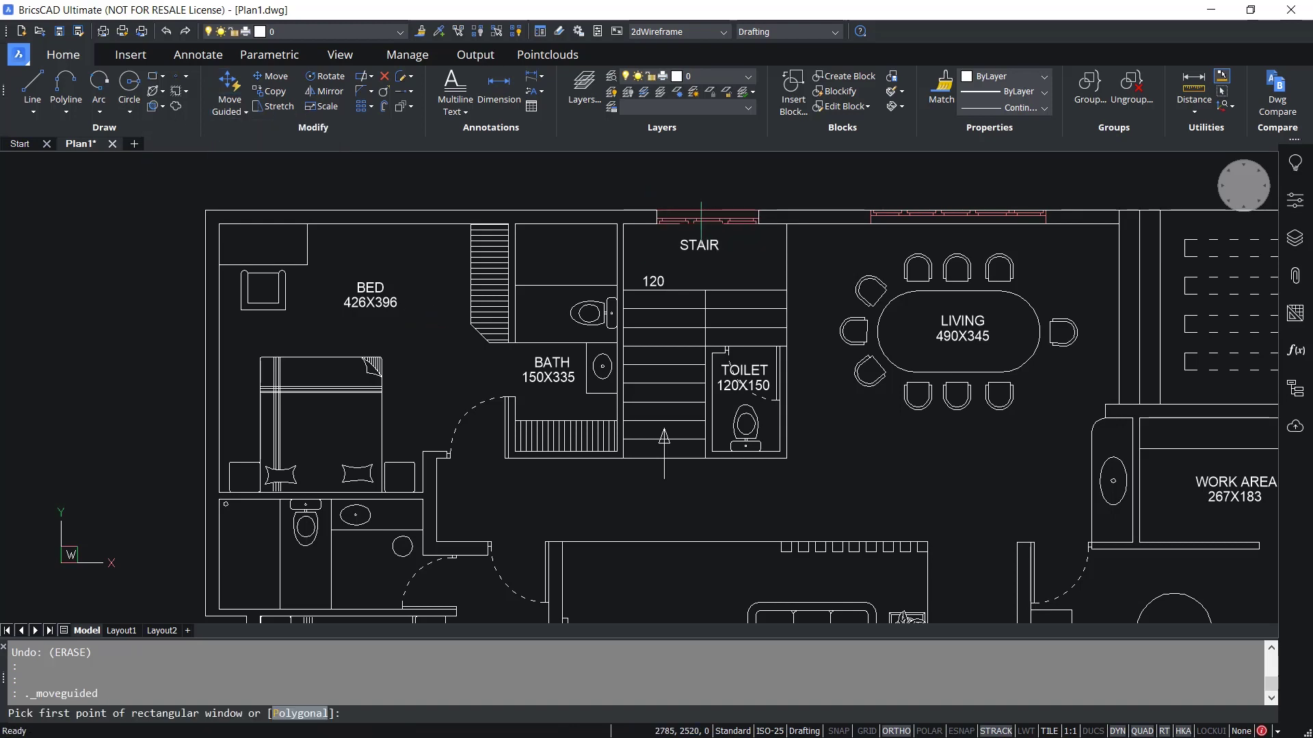
left_click(633, 197)
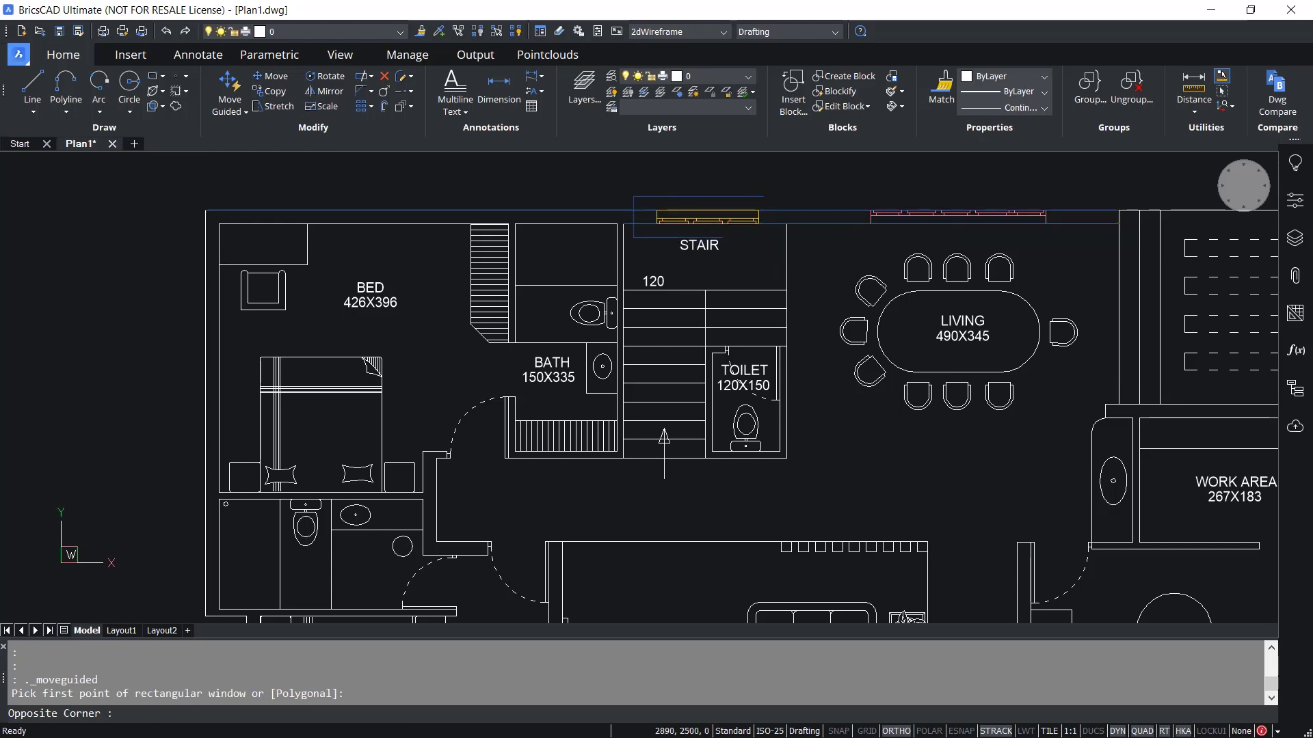
left_click(769, 234)
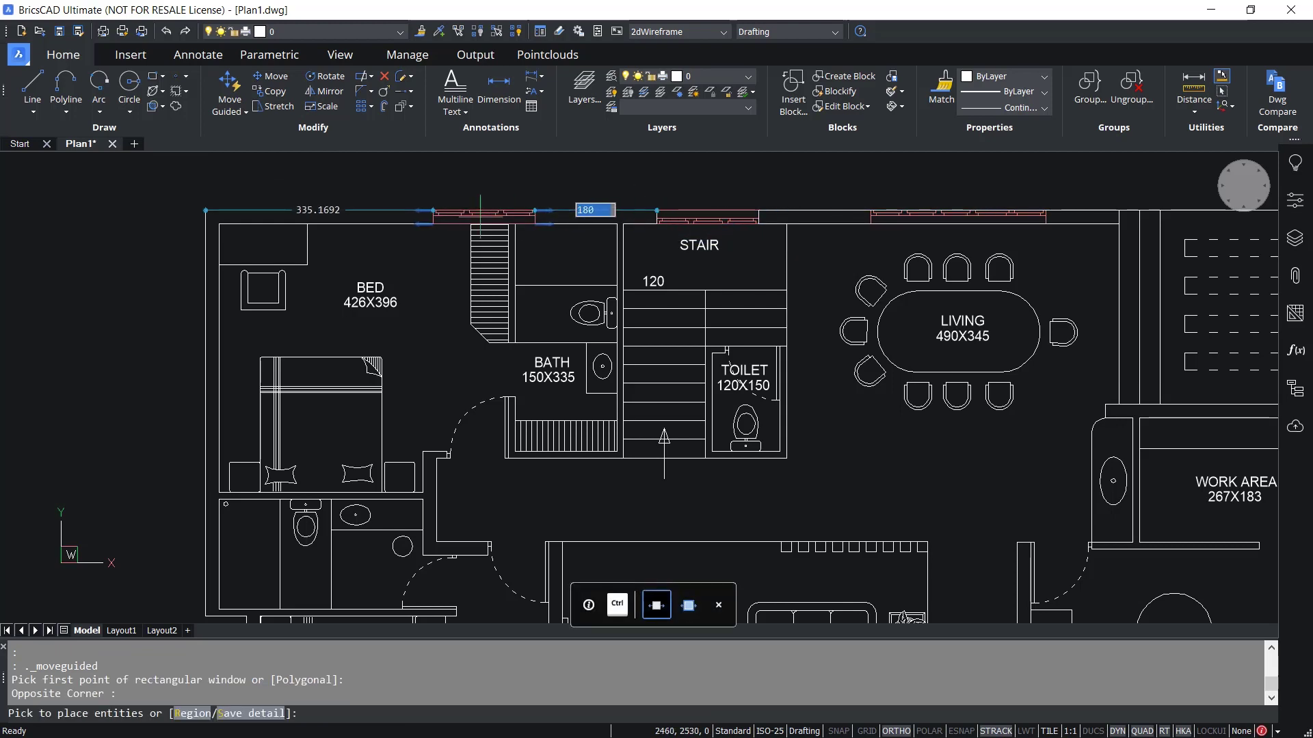
left_click(210, 359)
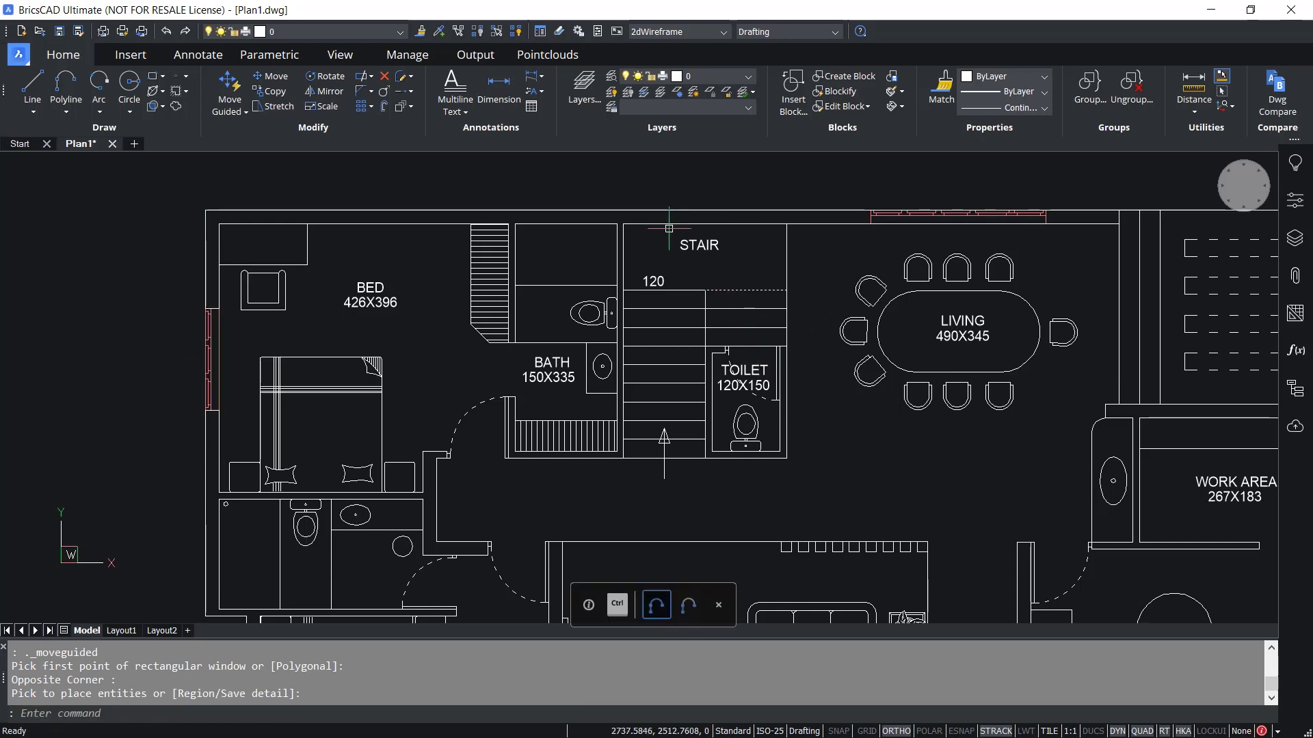